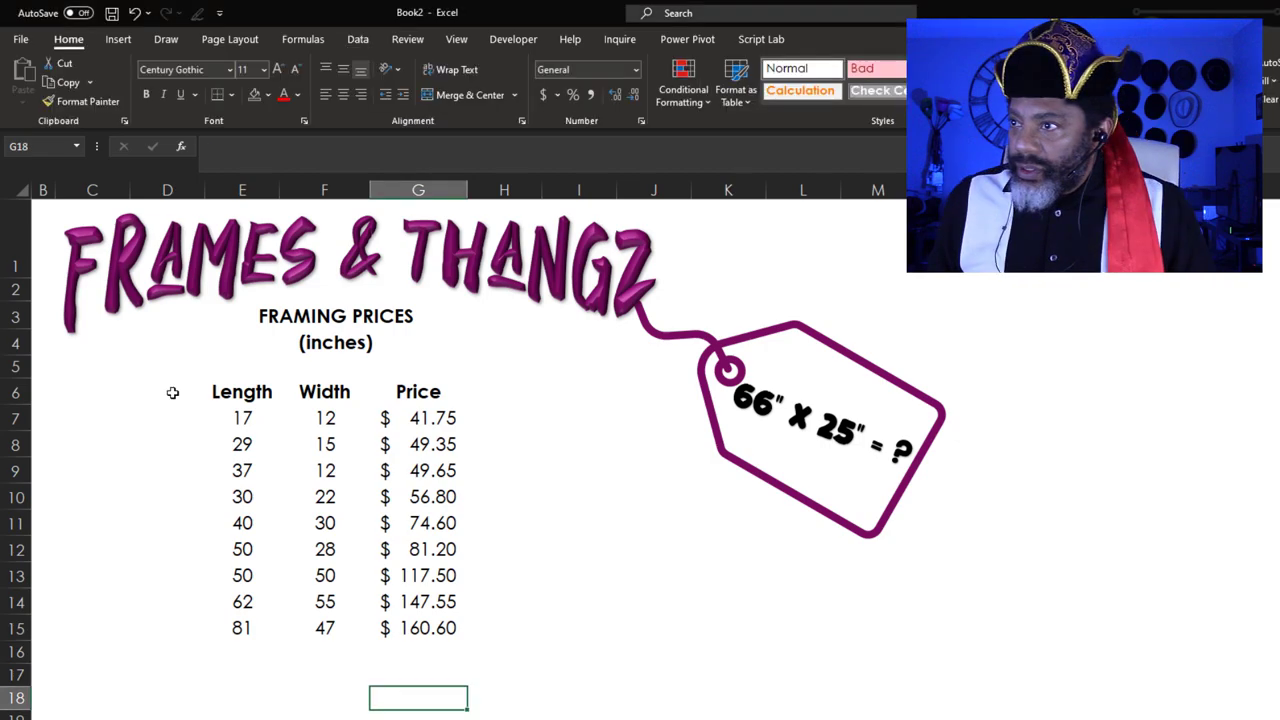
Add an SQ-IN header beside Length and the area formula =E7*F7 in D7
click(171, 394)
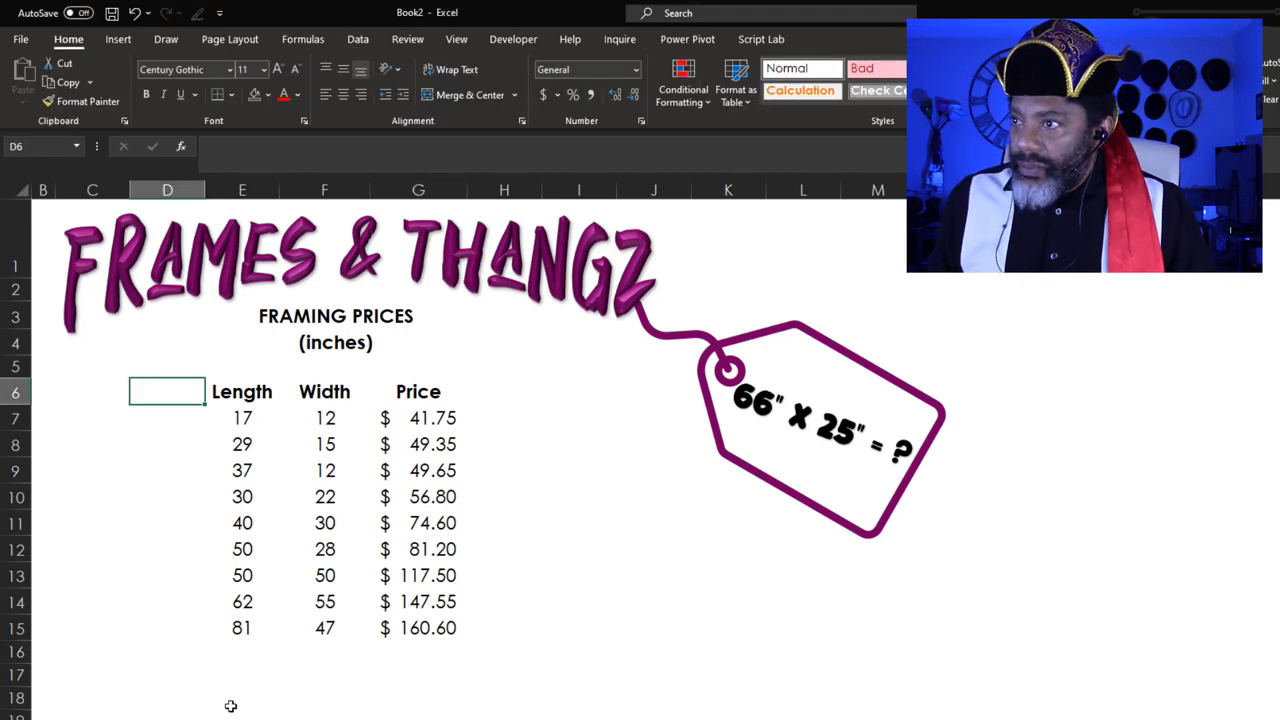
text(SQ-IN)
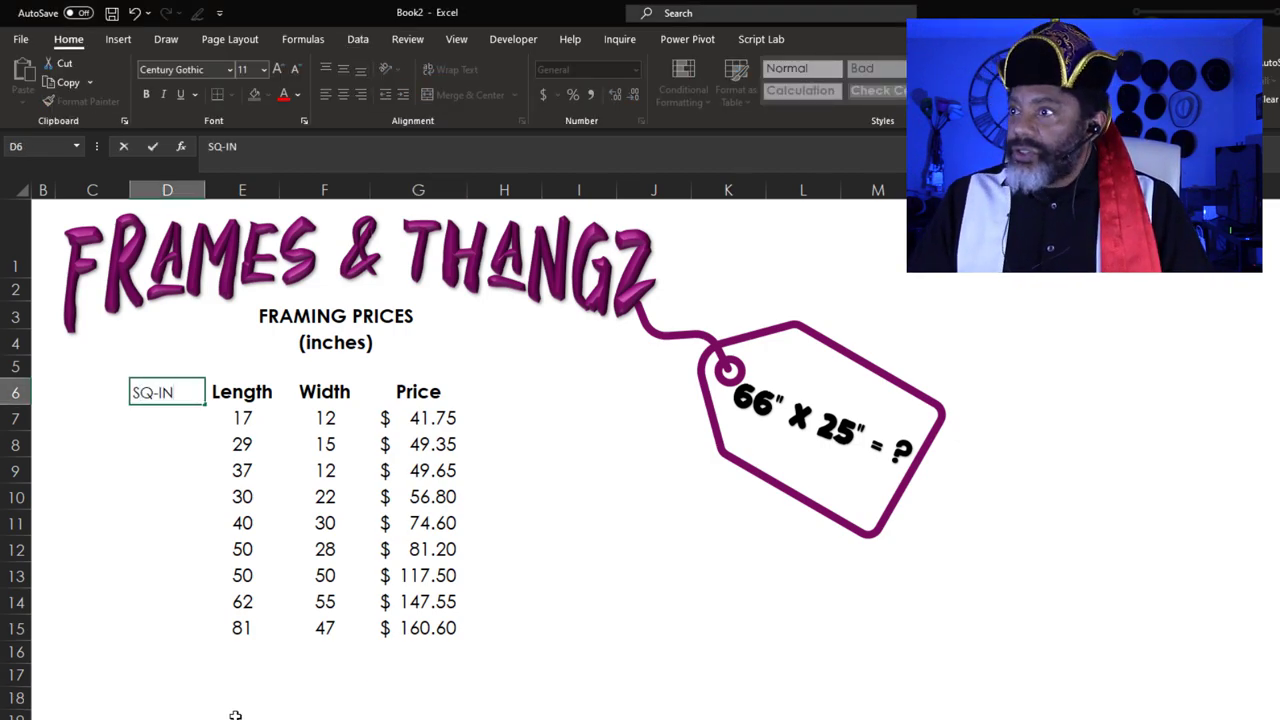
key(Return)
text(=)
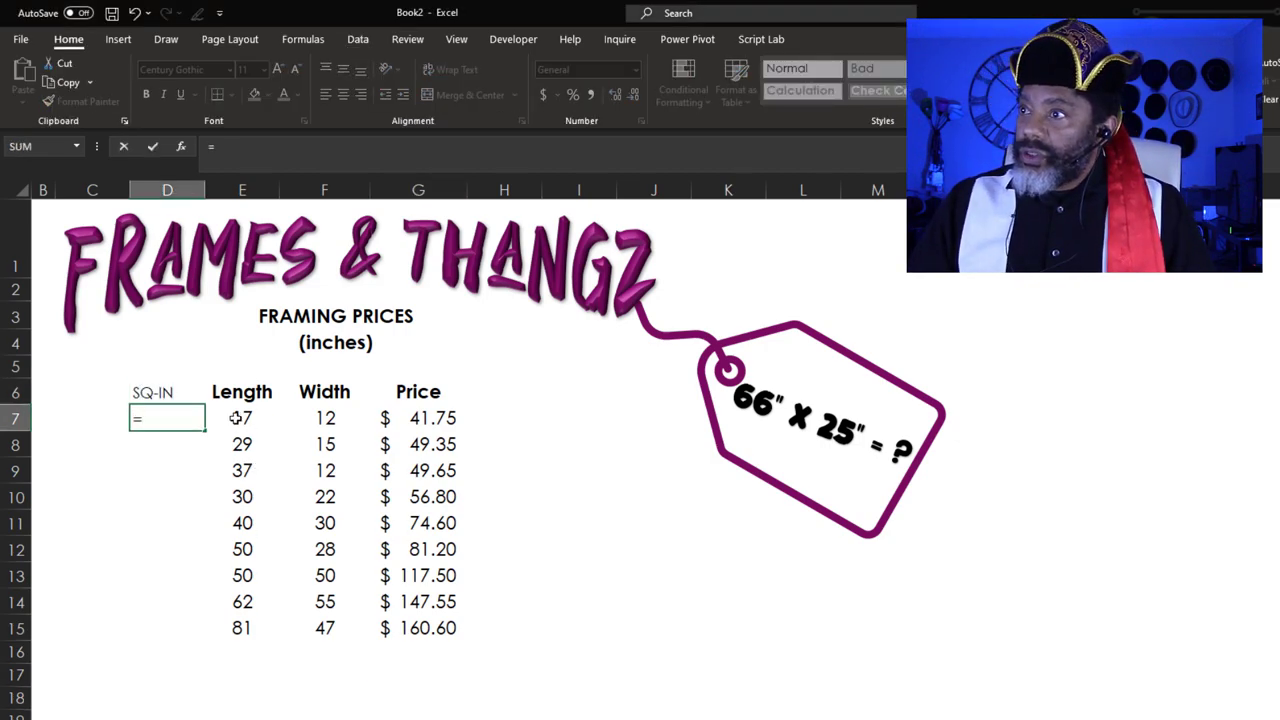
click(237, 418)
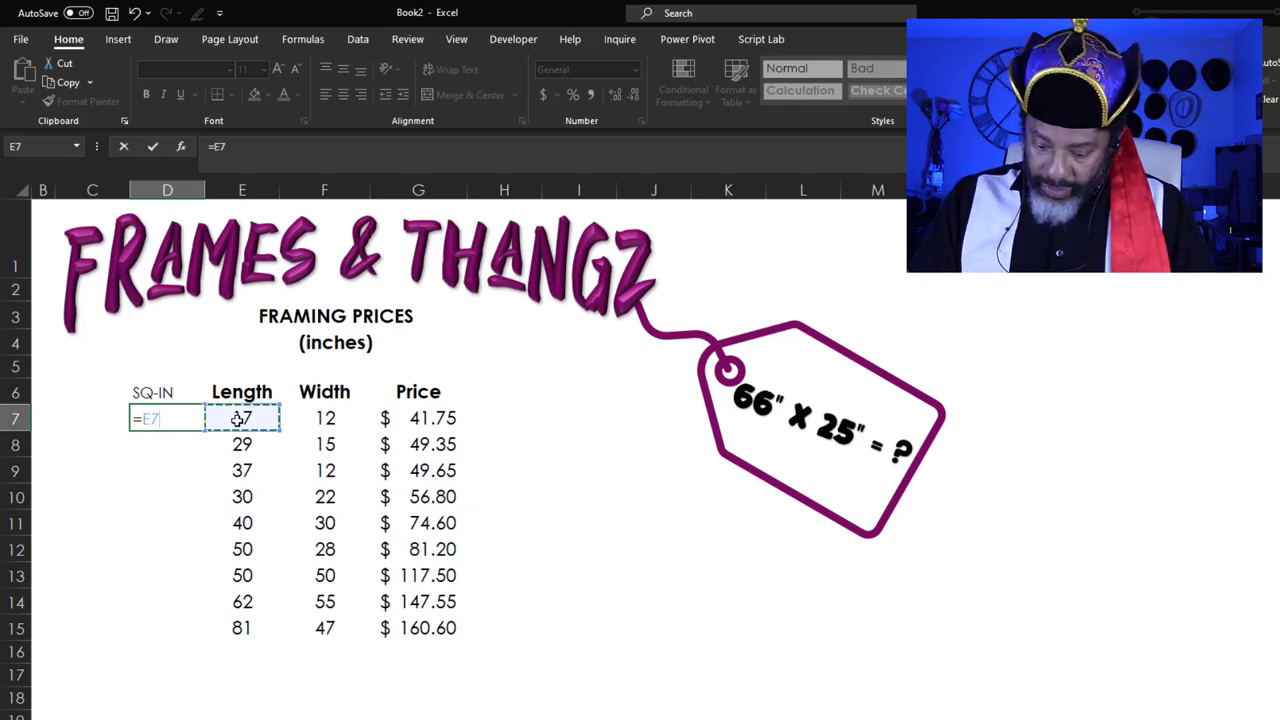
text(*)
click(308, 418)
key(Return)
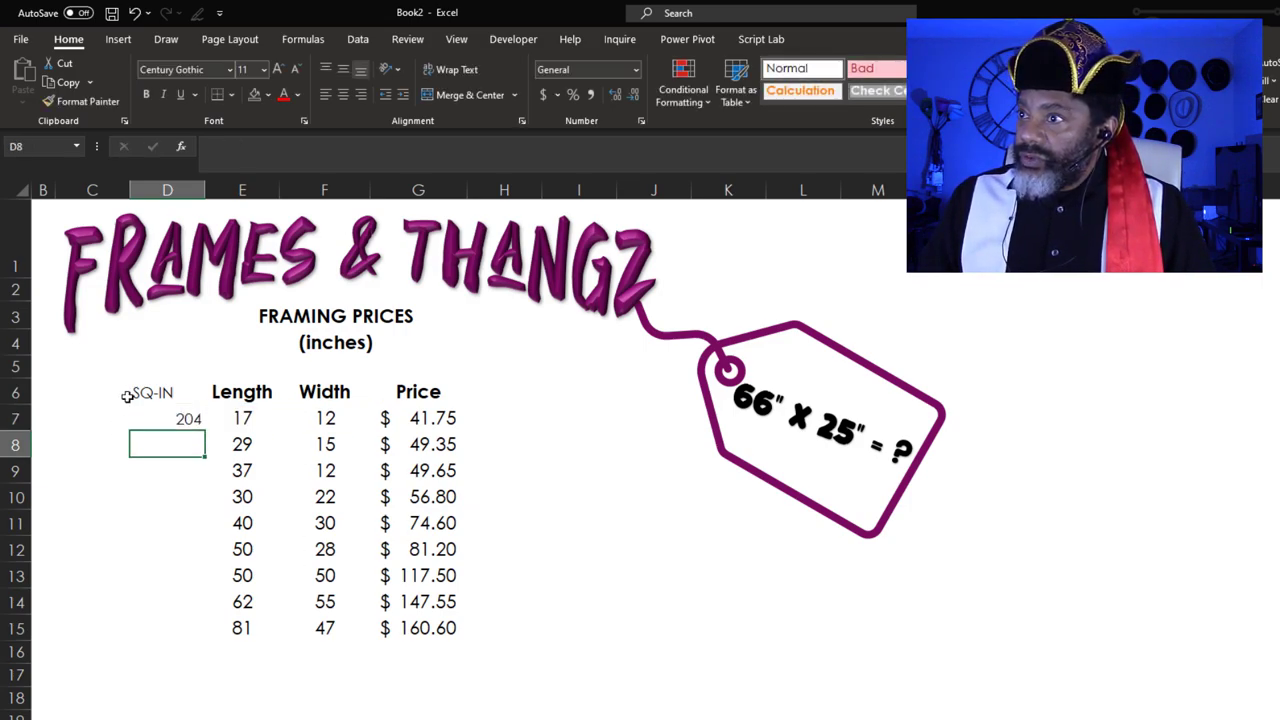
Fill the area formula down through all nine frames, from 204 to 3807
click(161, 420)
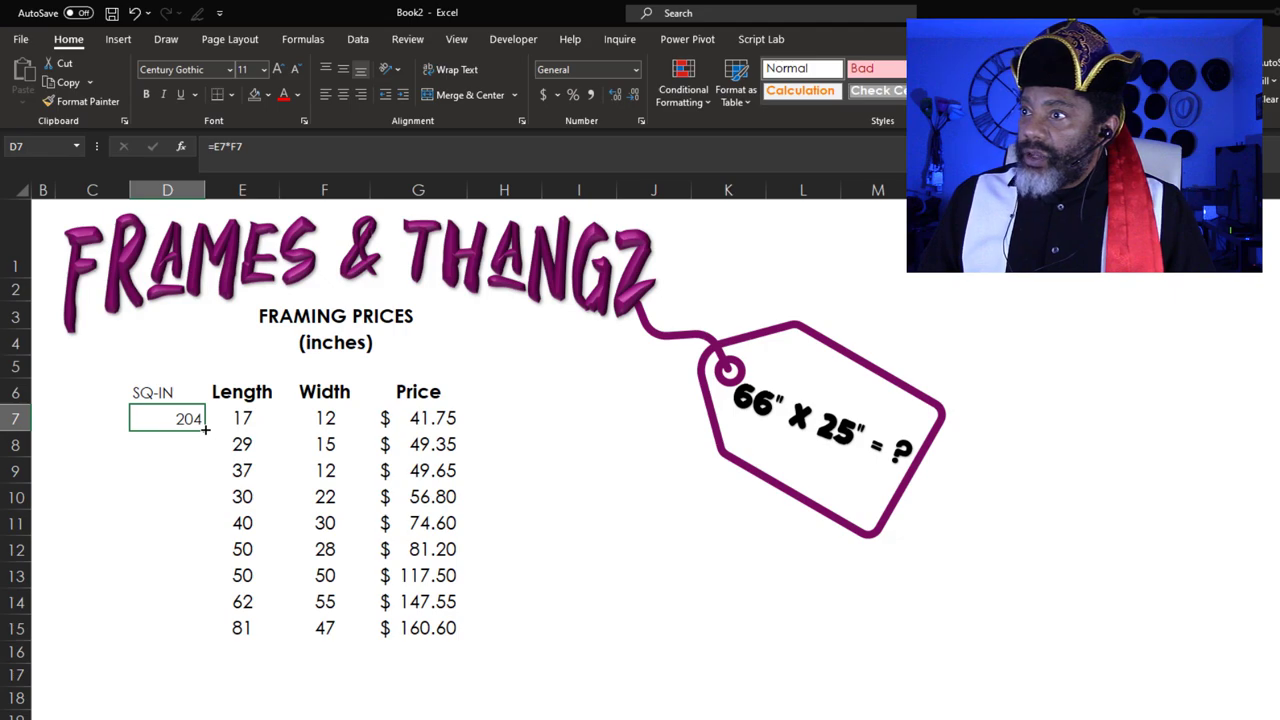
double_click(205, 428)
click(242, 714)
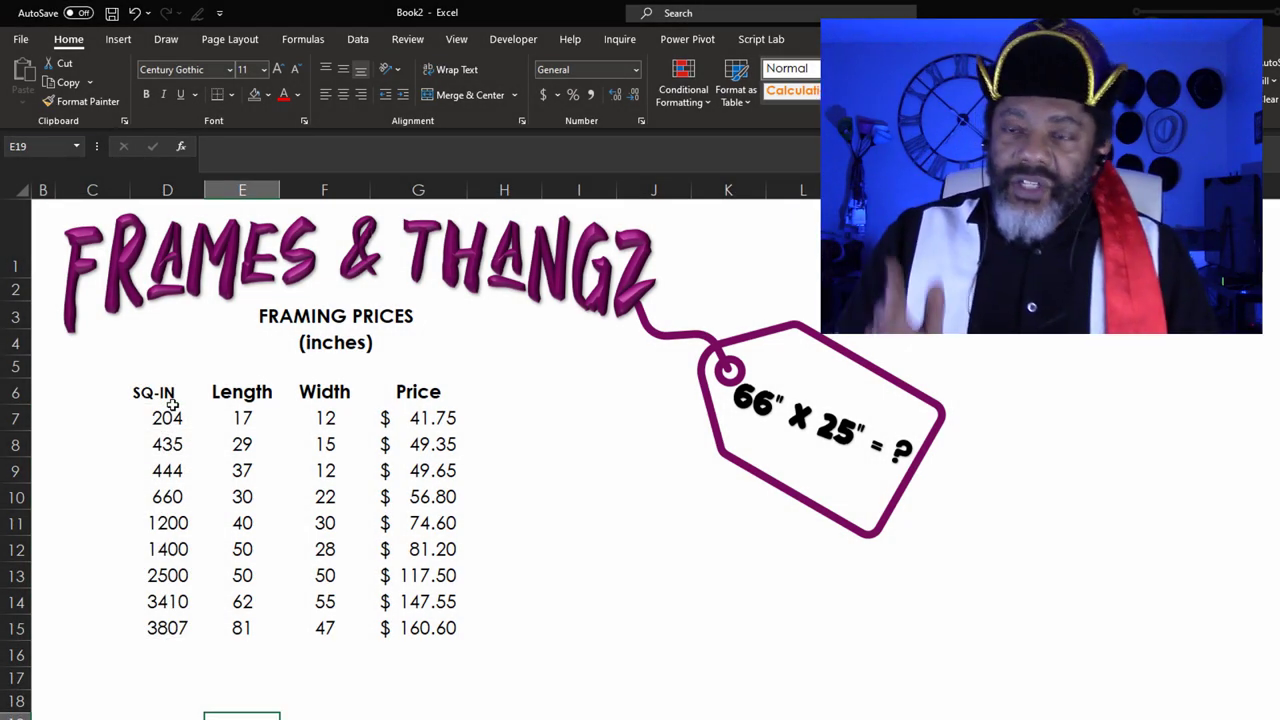
Select the SQ-IN and Price columns and insert a basic scatter chart of price against area
drag(172, 404, 170, 627)
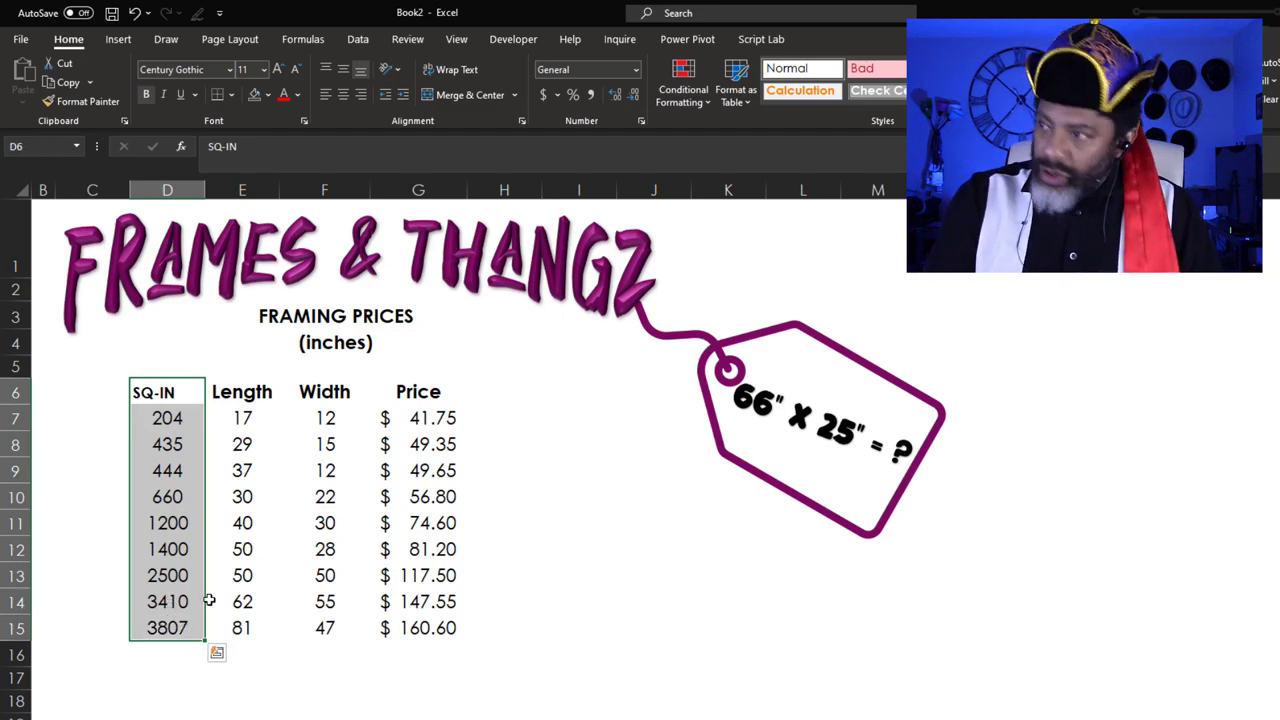
drag(418, 391, 423, 622)
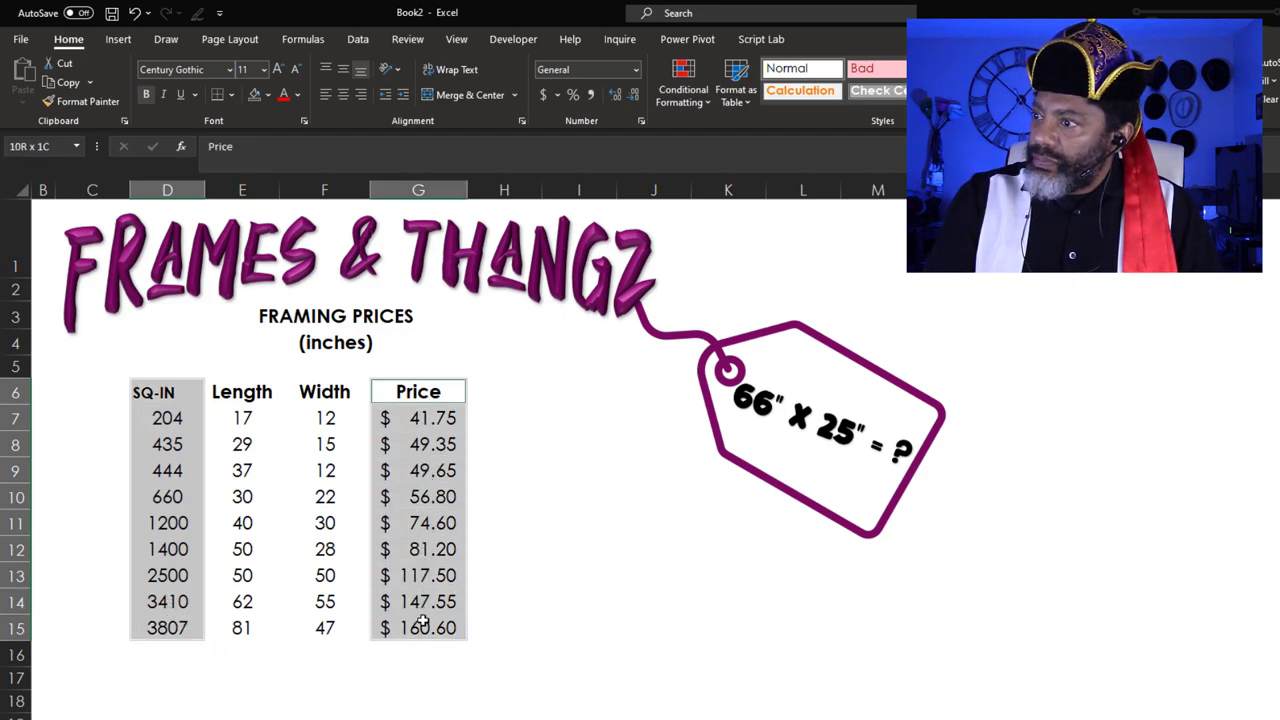
click(124, 40)
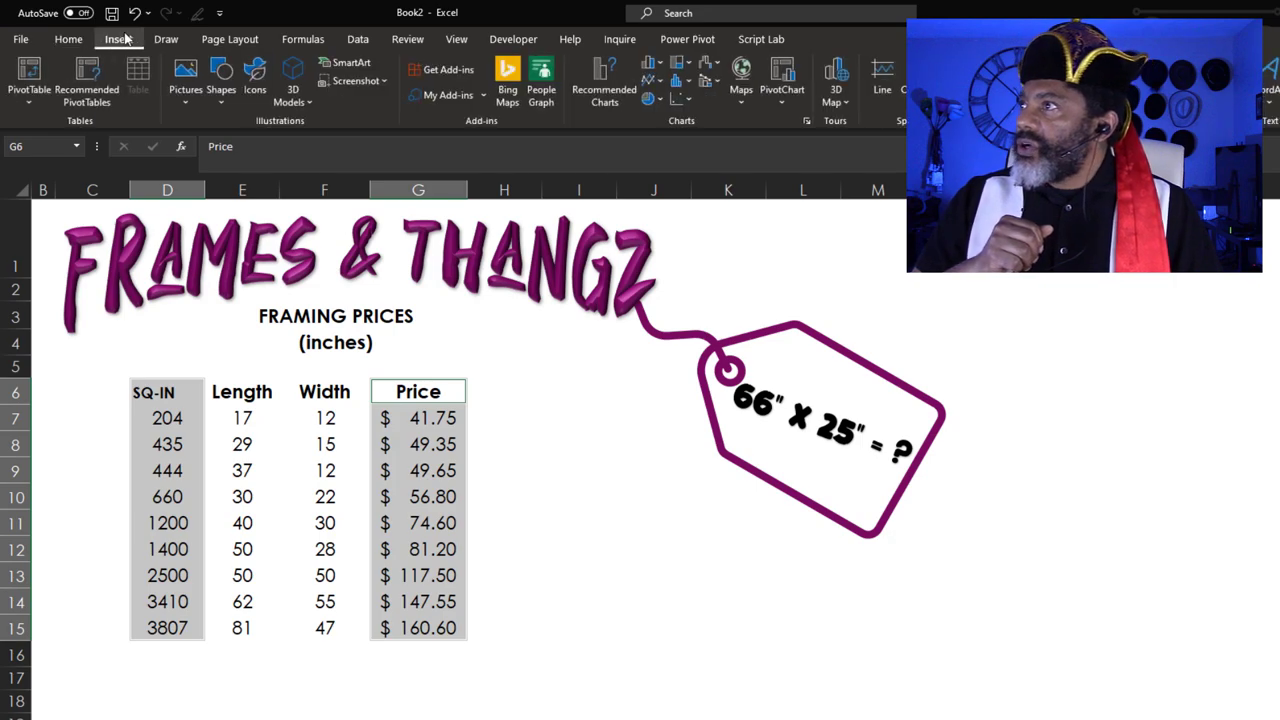
click(686, 101)
click(694, 155)
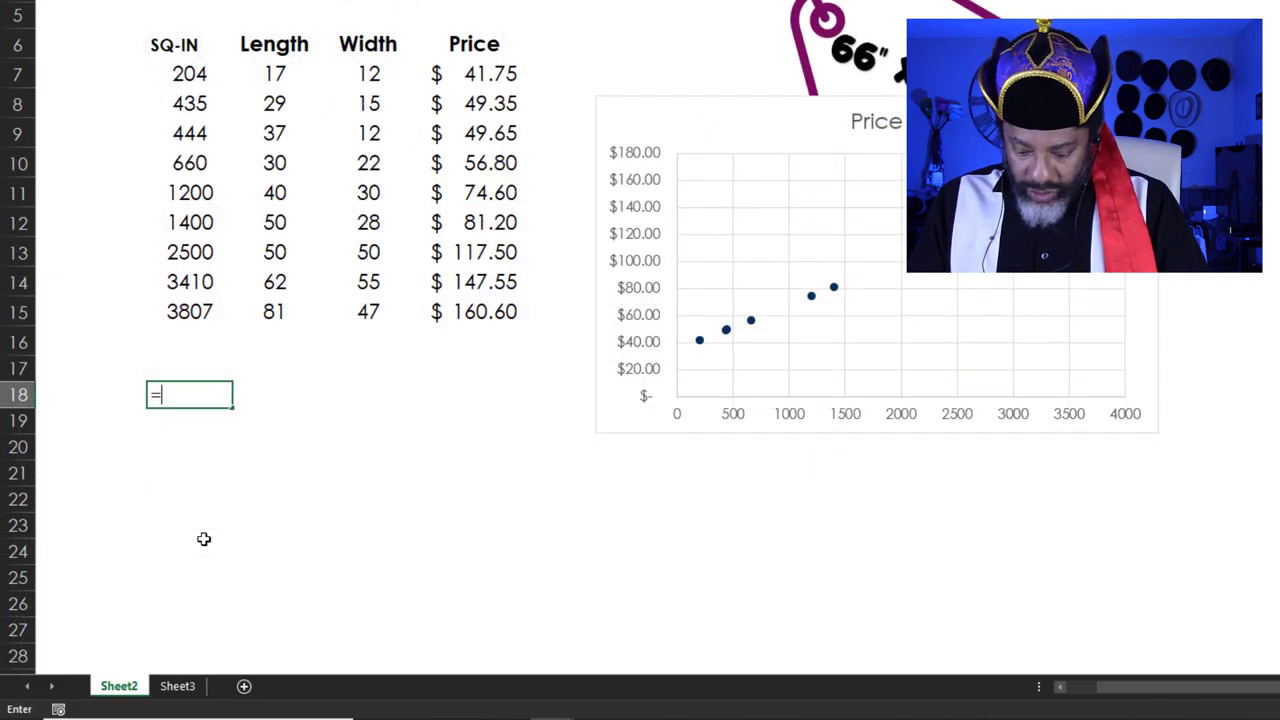
Enter =SLOPE(G7:G15,D7:D15) below the table, giving a slope of 0.033
text(slo)
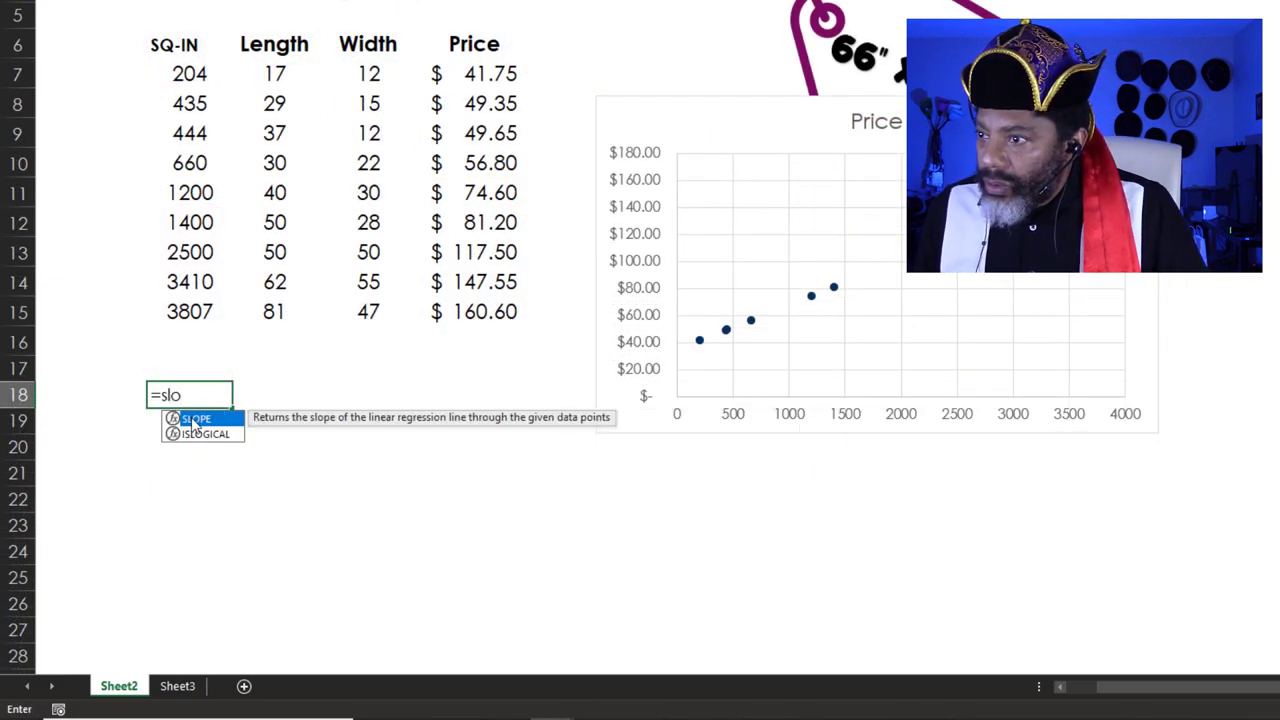
double_click(195, 424)
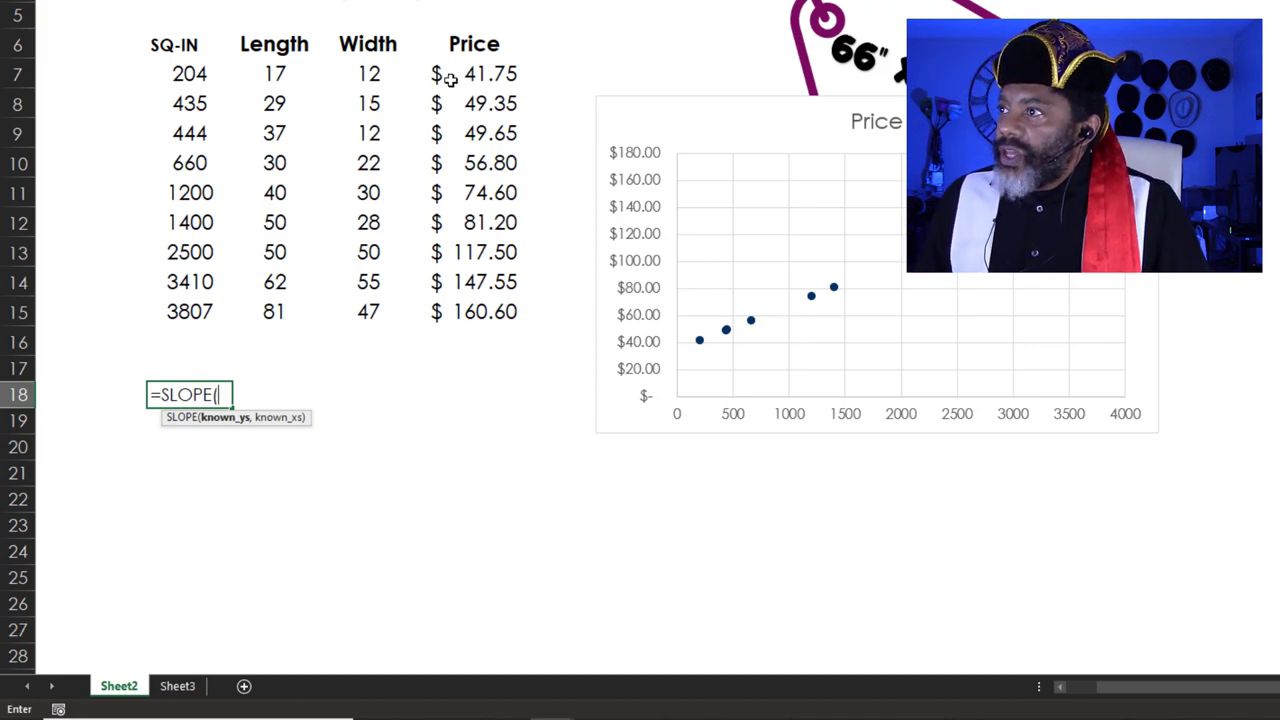
drag(453, 74, 456, 315)
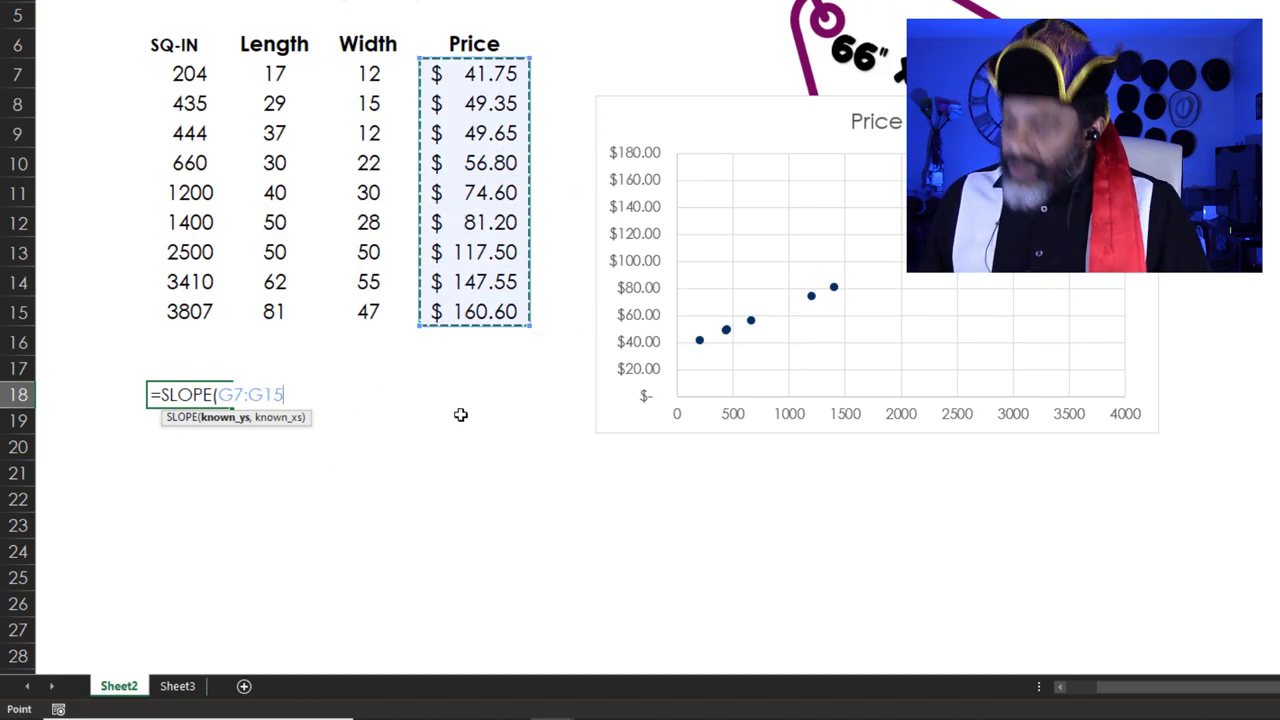
text(,)
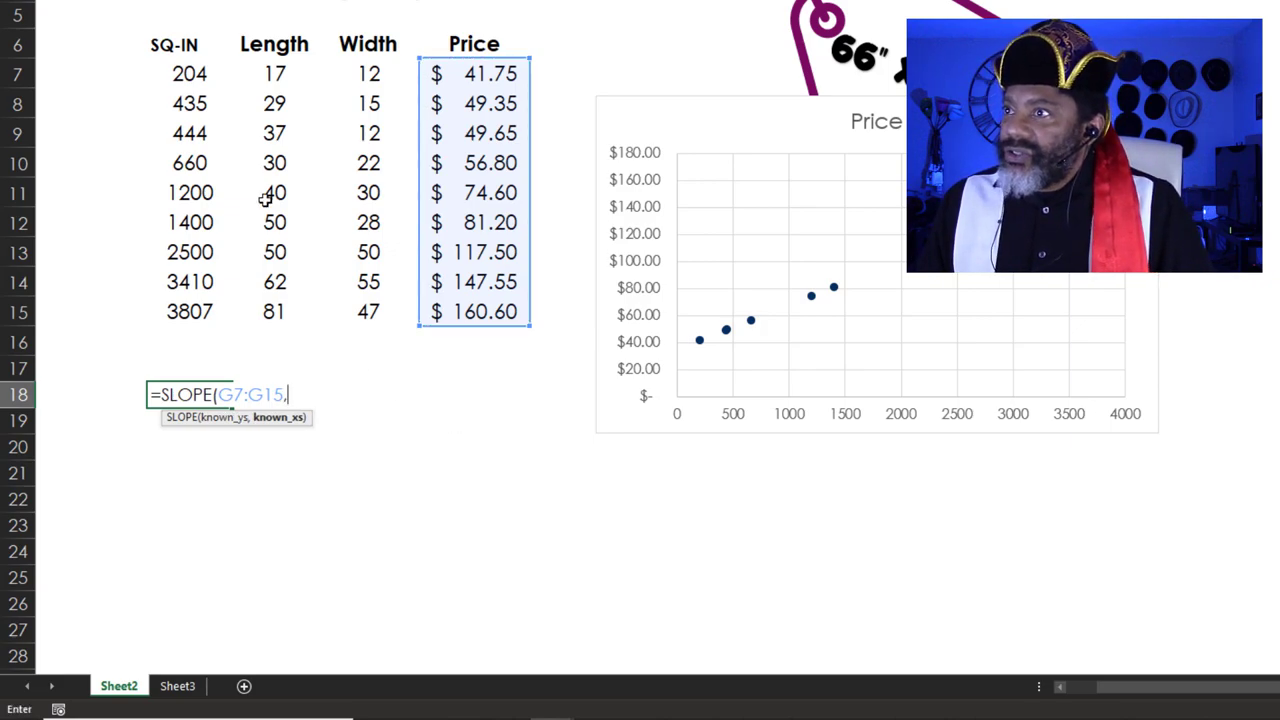
drag(176, 68, 172, 316)
key(Return)
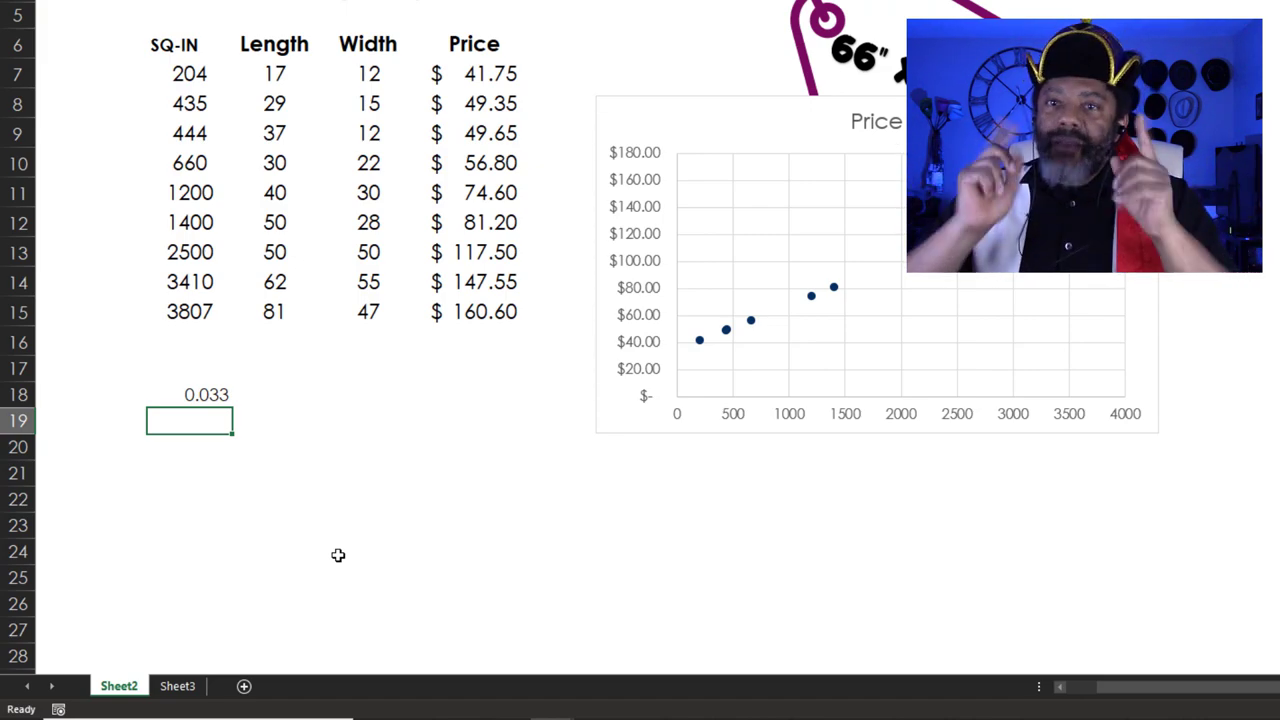
Add a linear trendline showing y = 0.033x + 35.009 and move the equation label clear
click(686, 125)
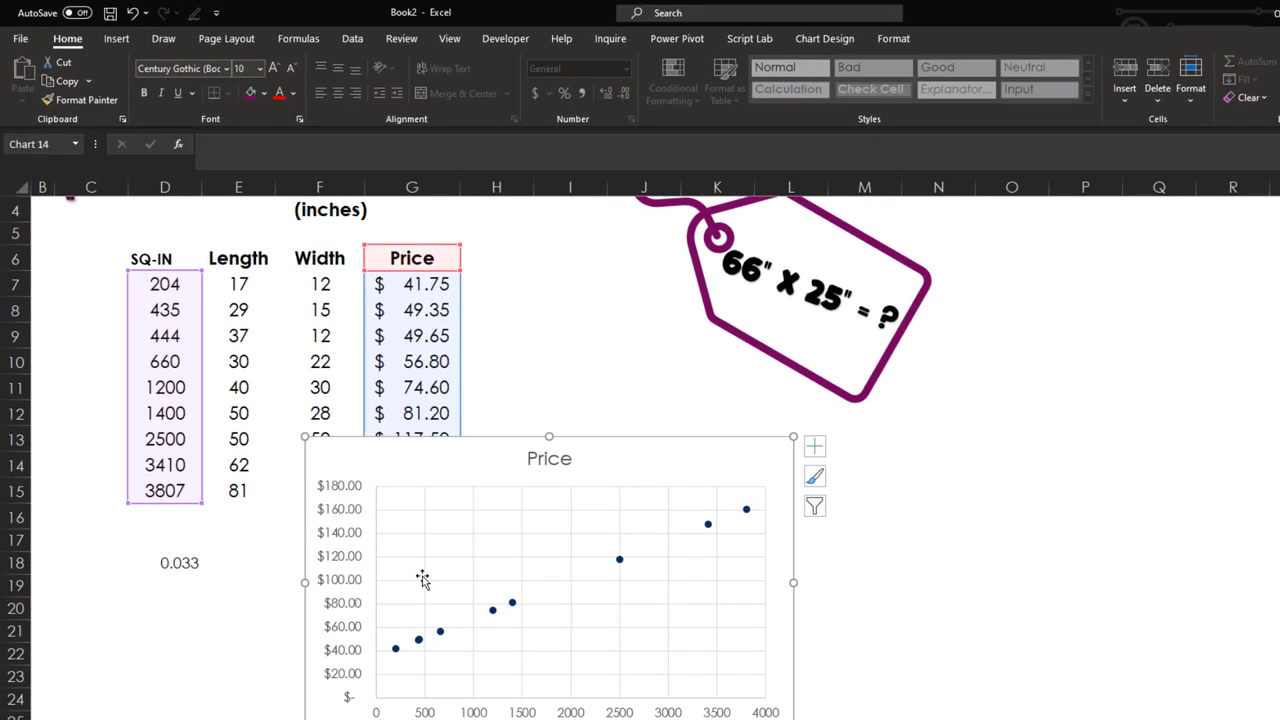
click(812, 40)
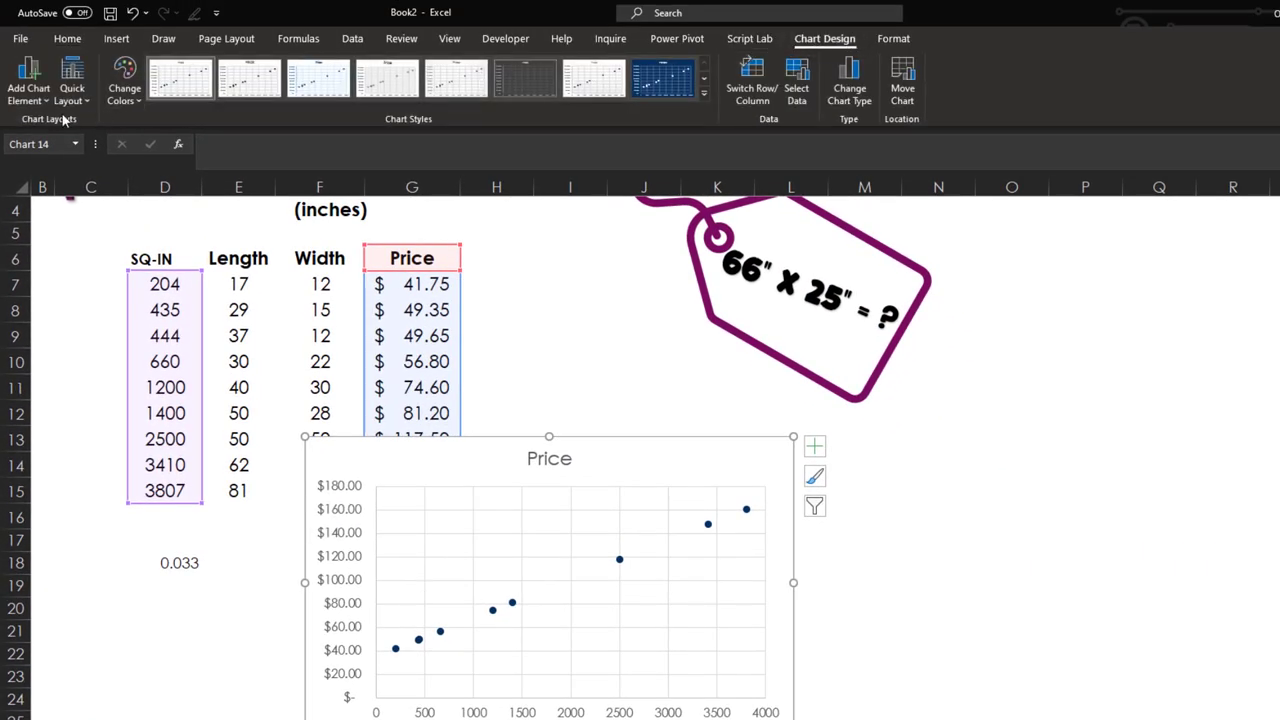
click(34, 100)
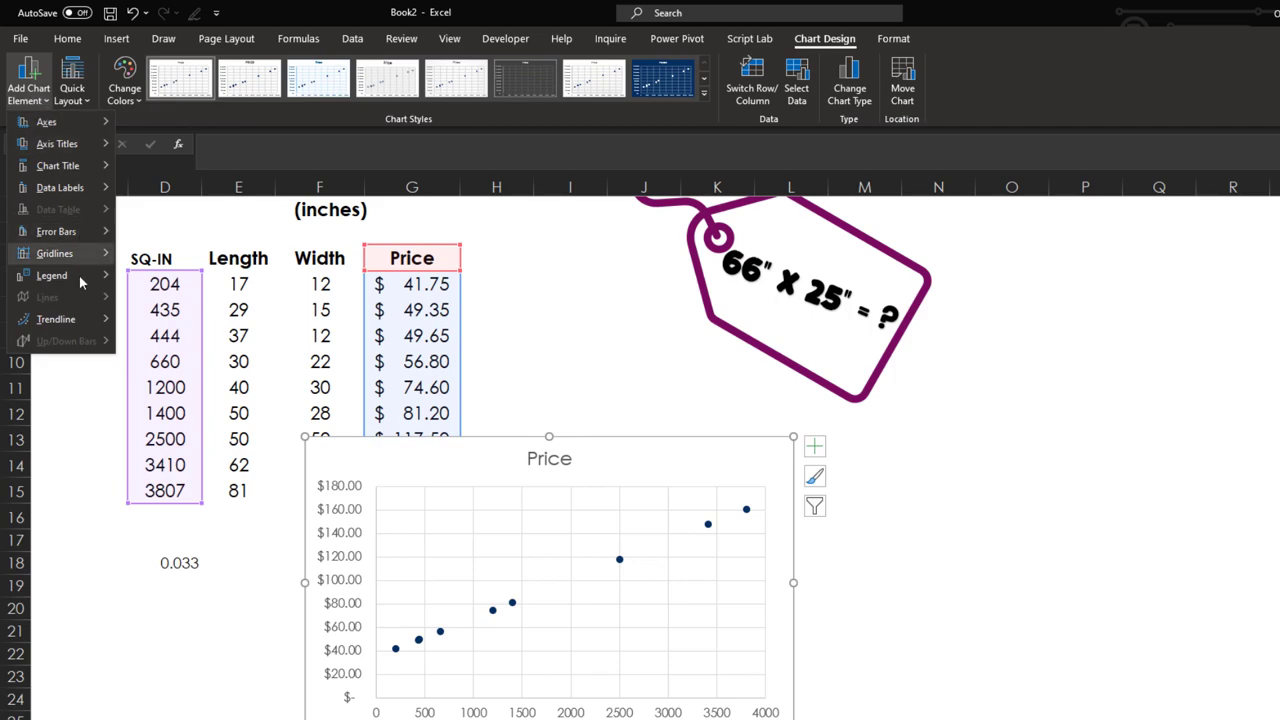
mouse_move(79, 320)
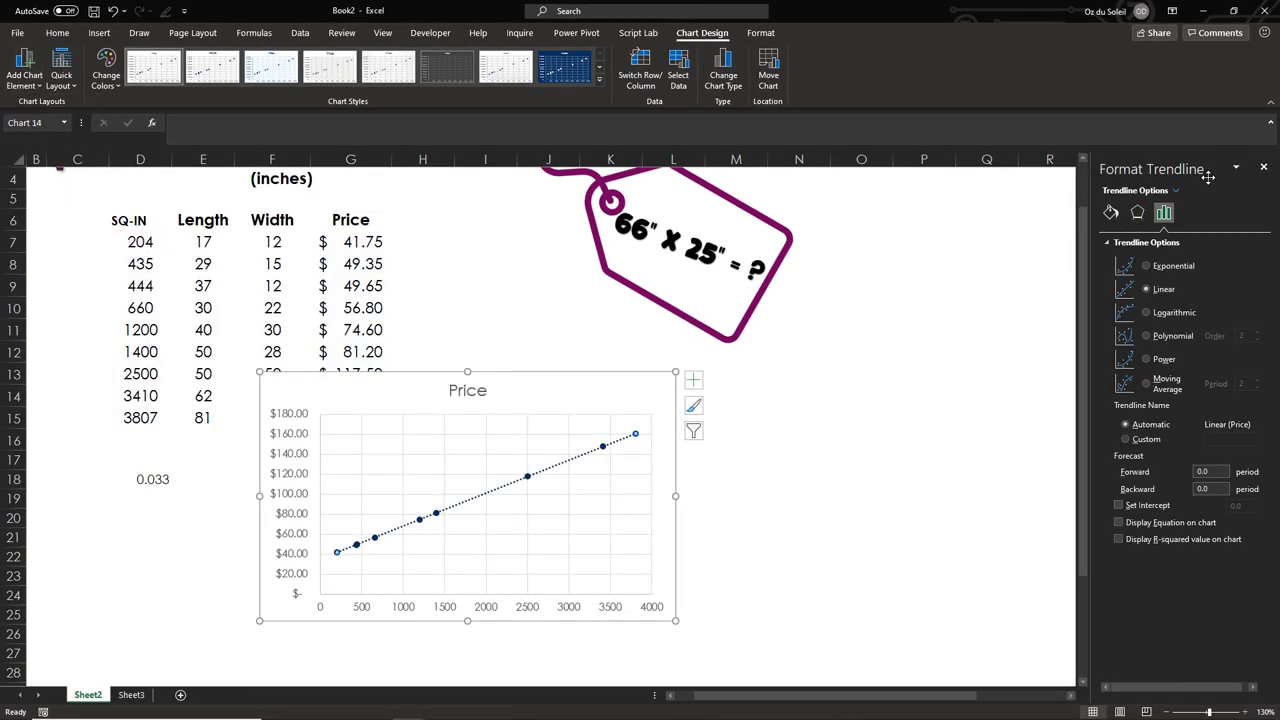
drag(1208, 177, 848, 154)
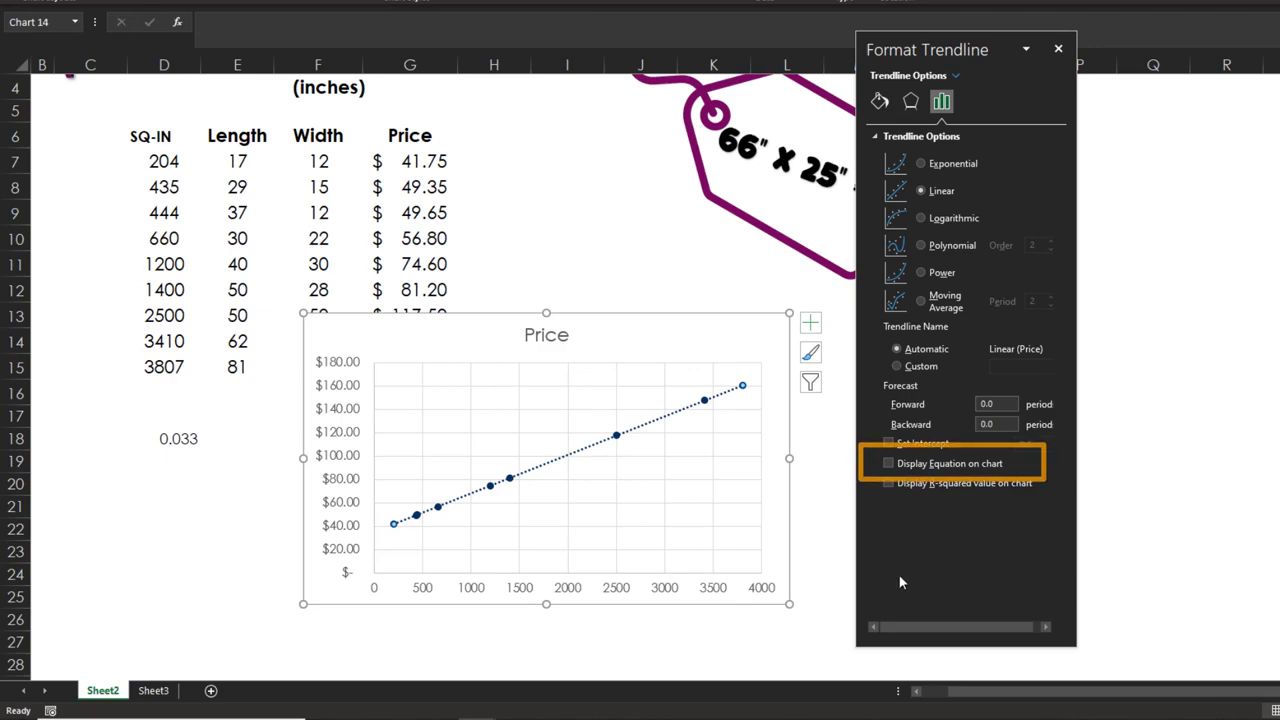
click(888, 463)
drag(680, 386, 616, 383)
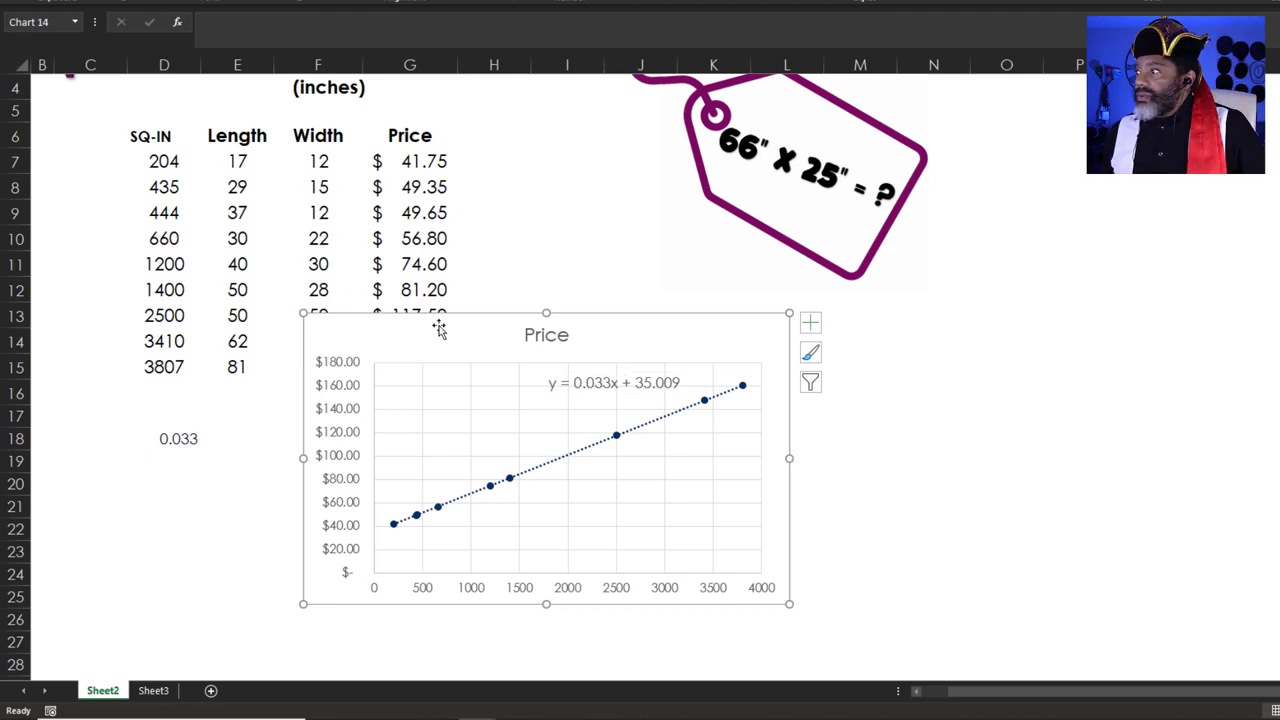
Move the chart to the right, clear 0.033 from D18, and enter Price there
drag(437, 329, 966, 260)
click(177, 446)
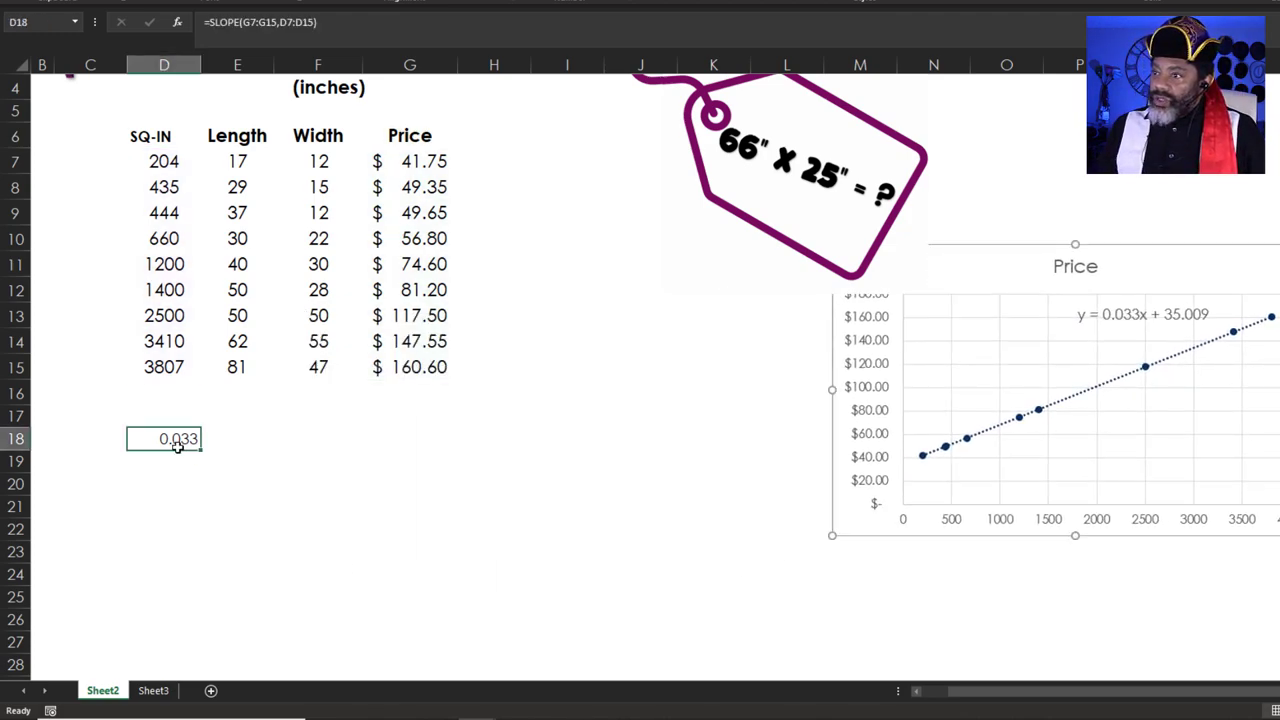
key(Delete)
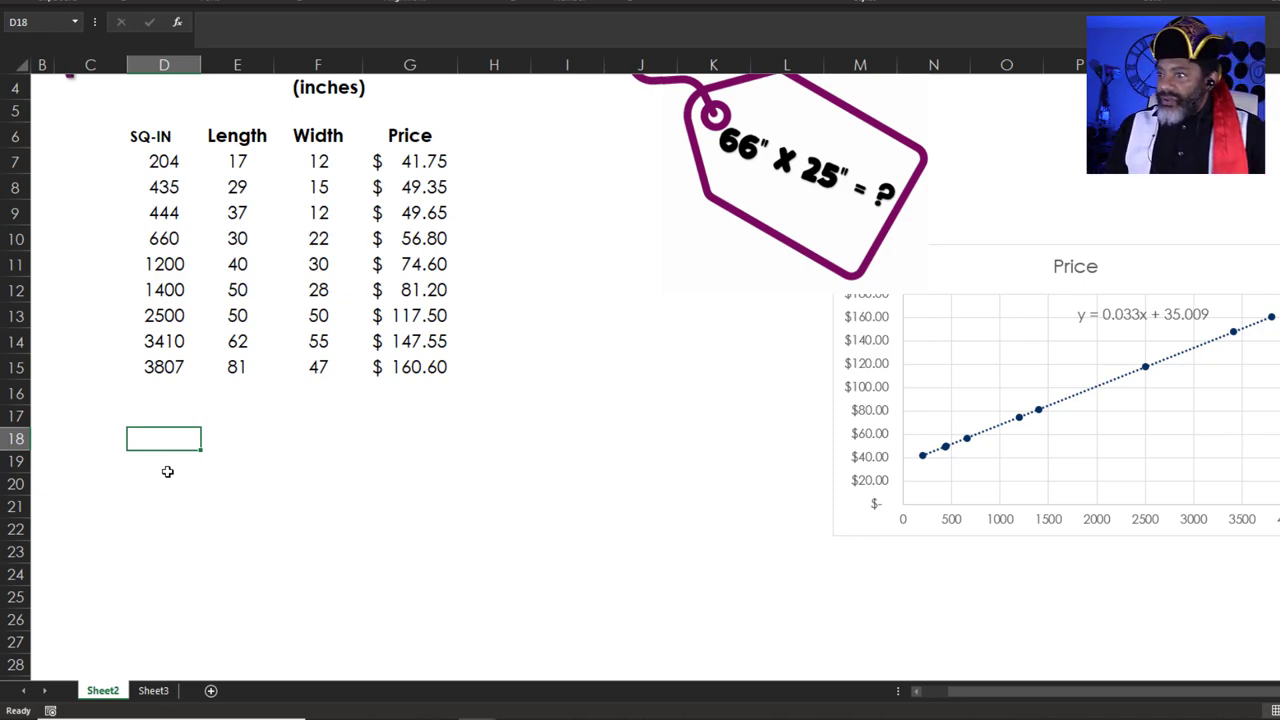
text(Price)
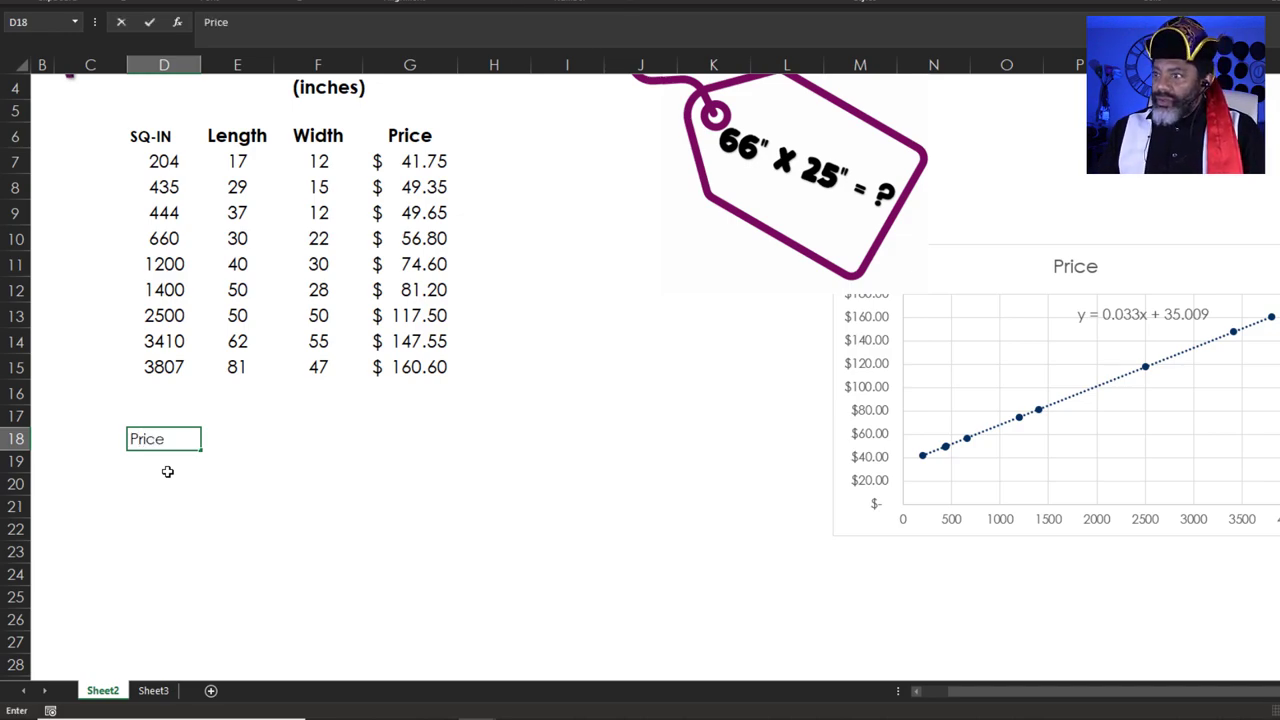
key(Tab)
key(Up)
key(Left)
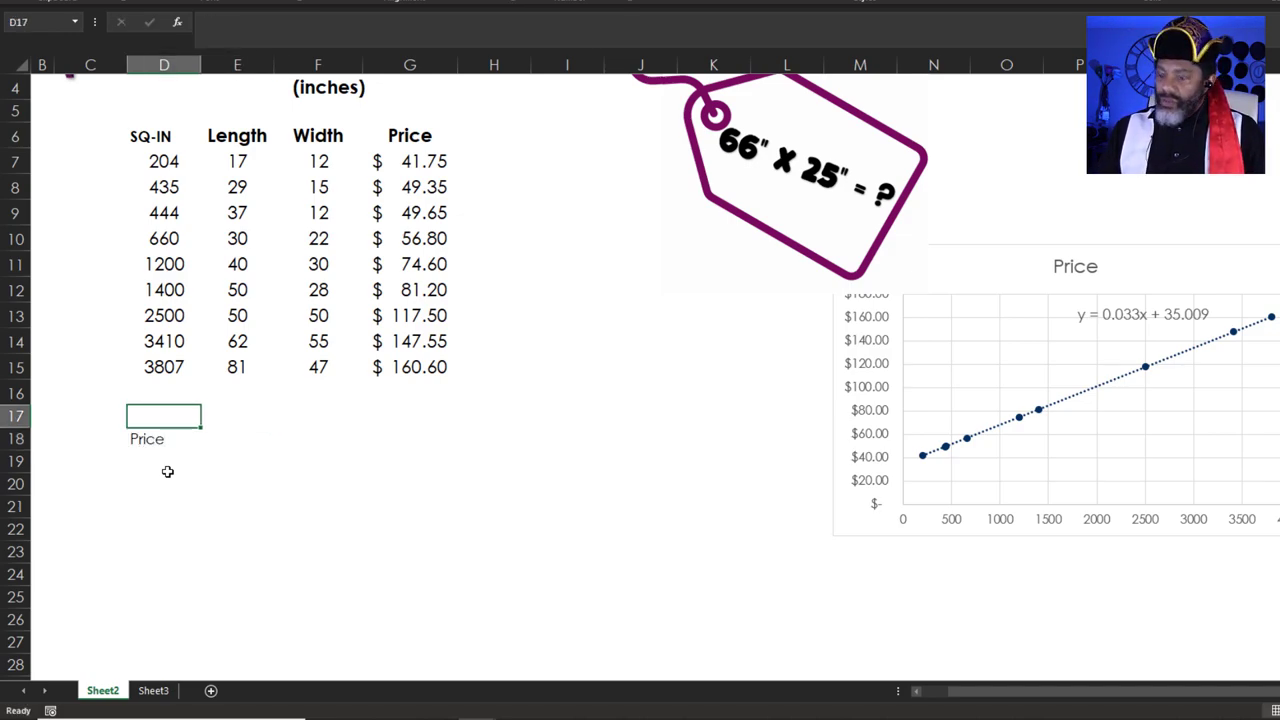
Label y and m=slope in row 17, with the slope value 0.033 beneath
text(y)
key(Tab)
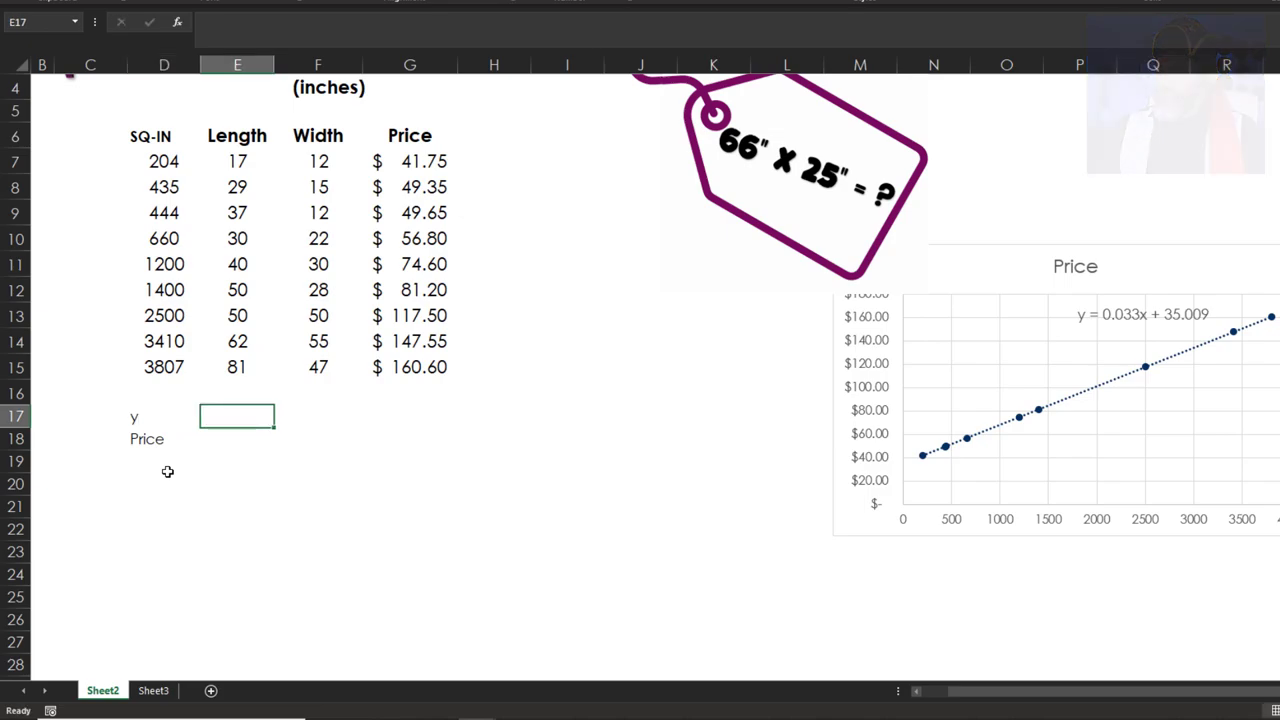
text(m)
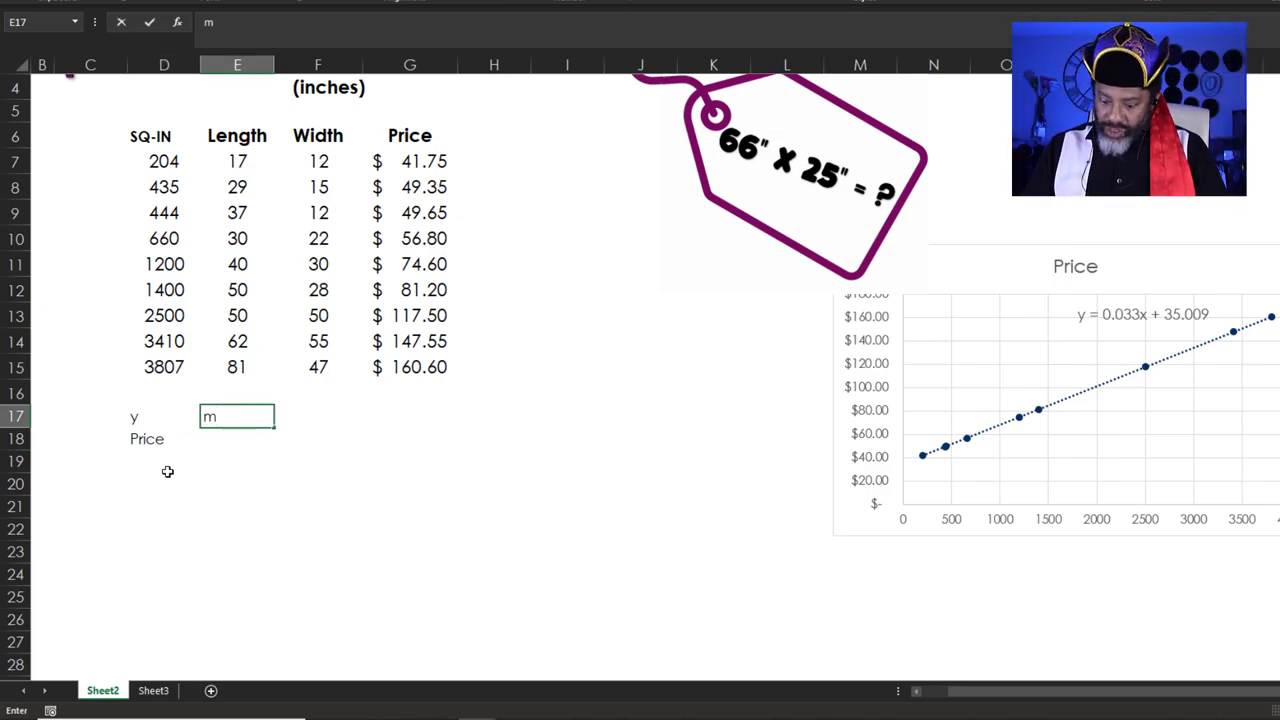
text(=sl)
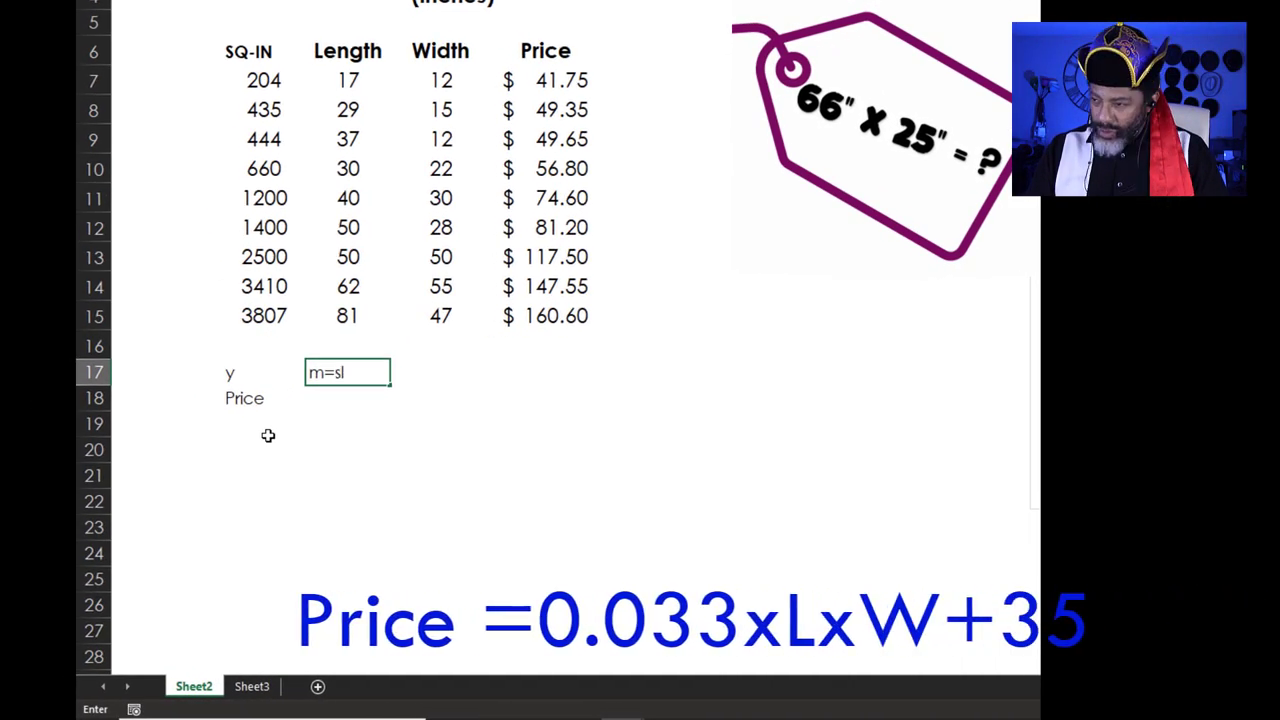
text(ope)
key(Return)
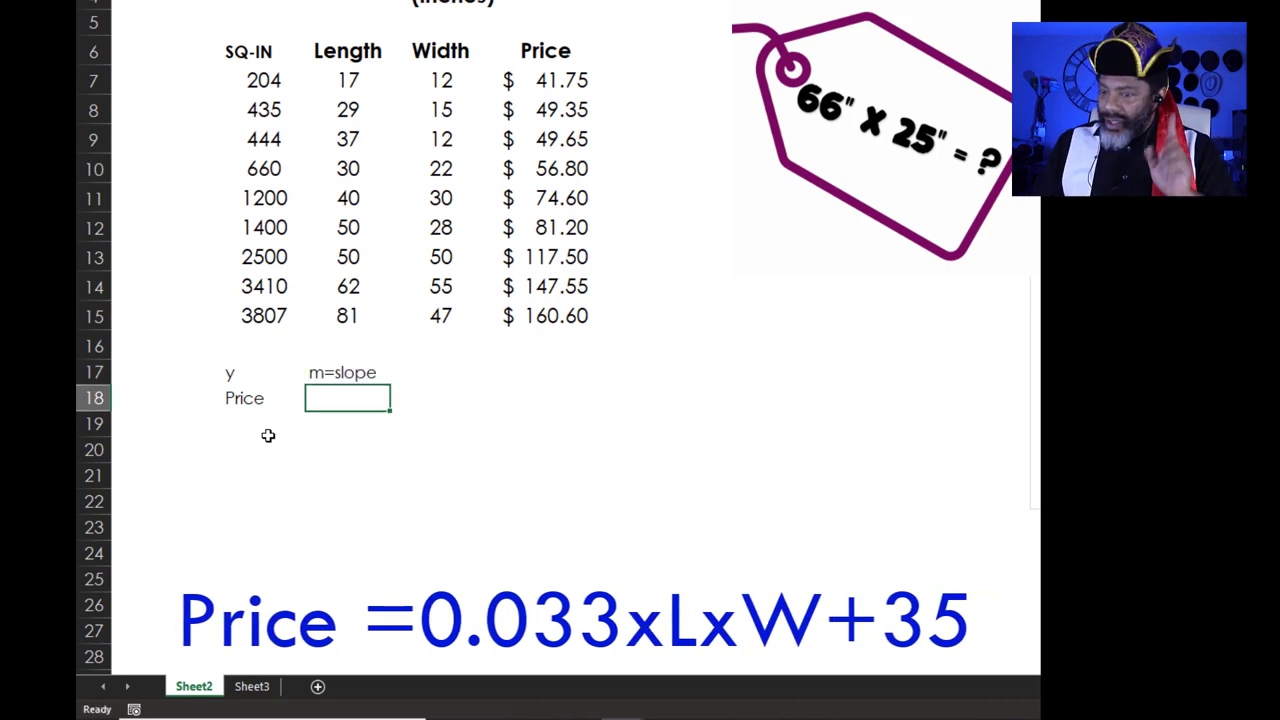
text(0.0)
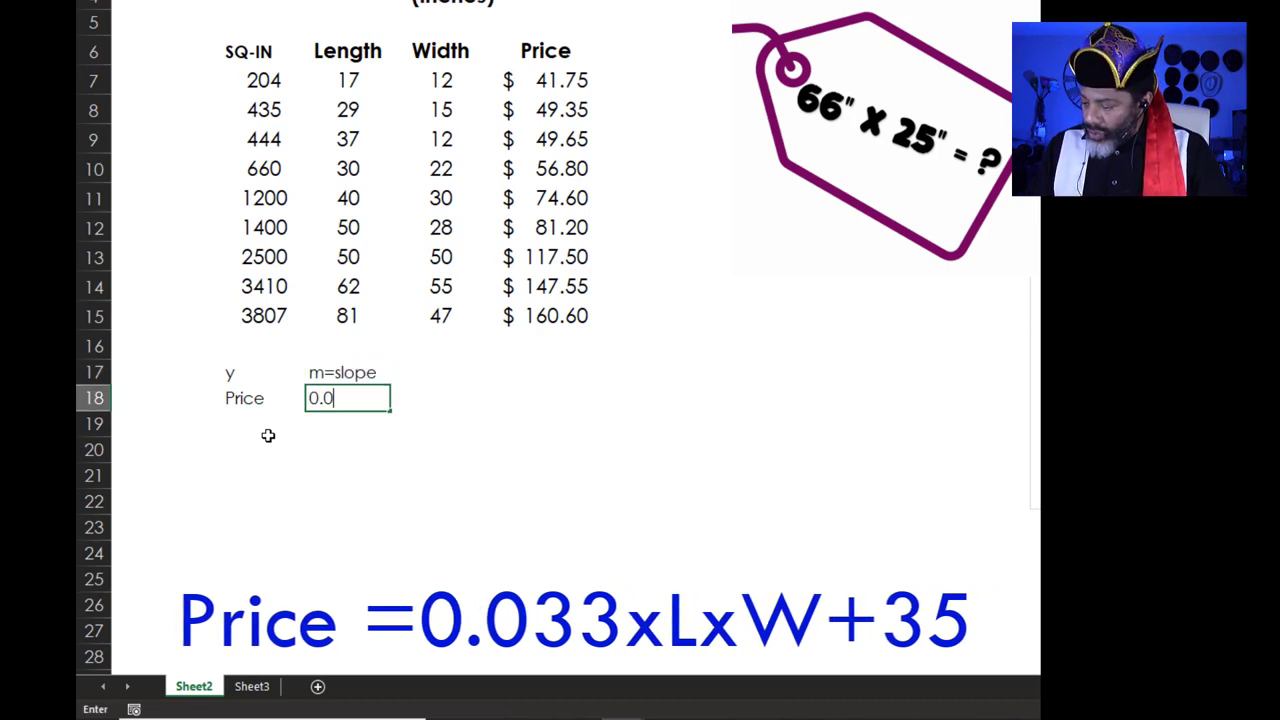
text(33)
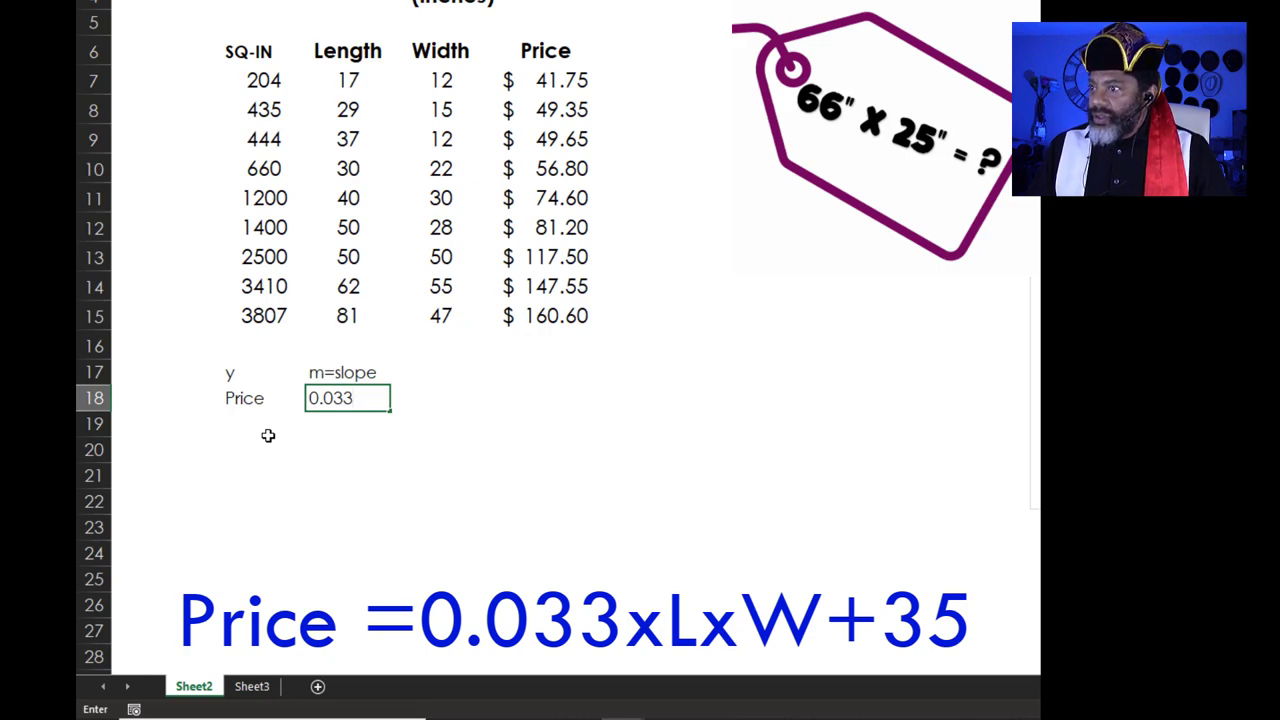
key(Tab)
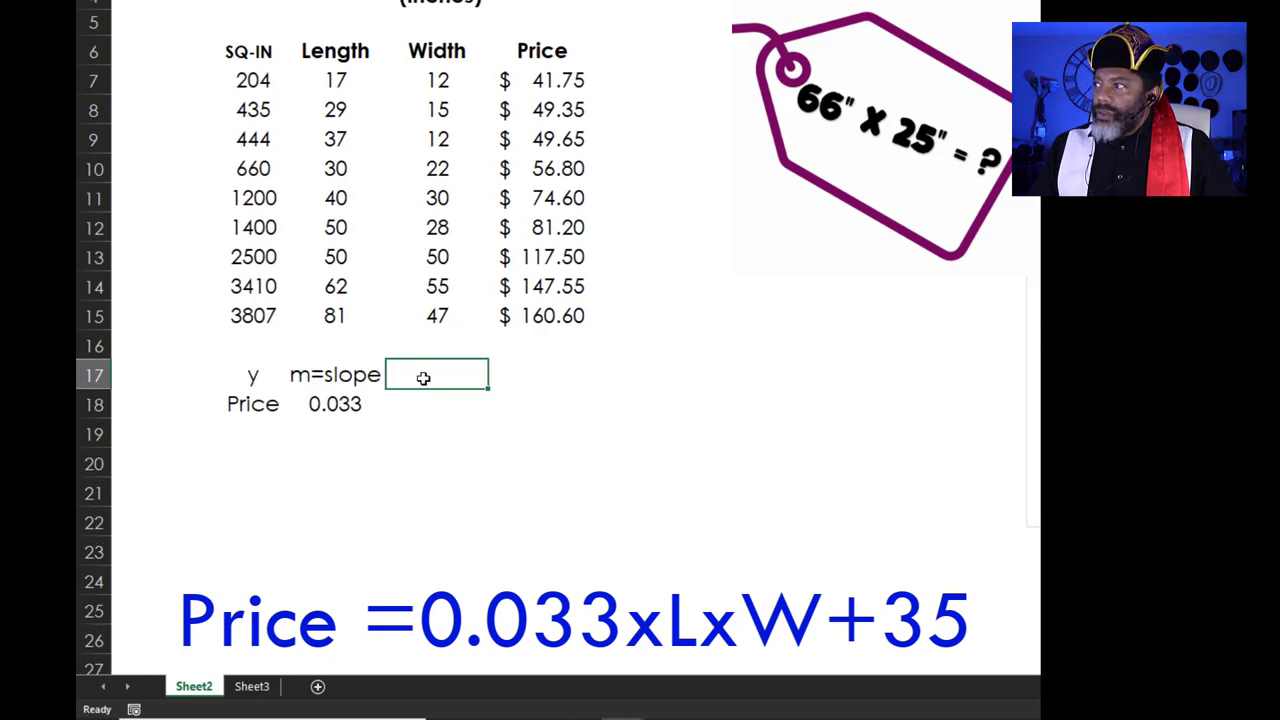
Add L and W labels in row 18, and label b with intercept 35
key(Down)
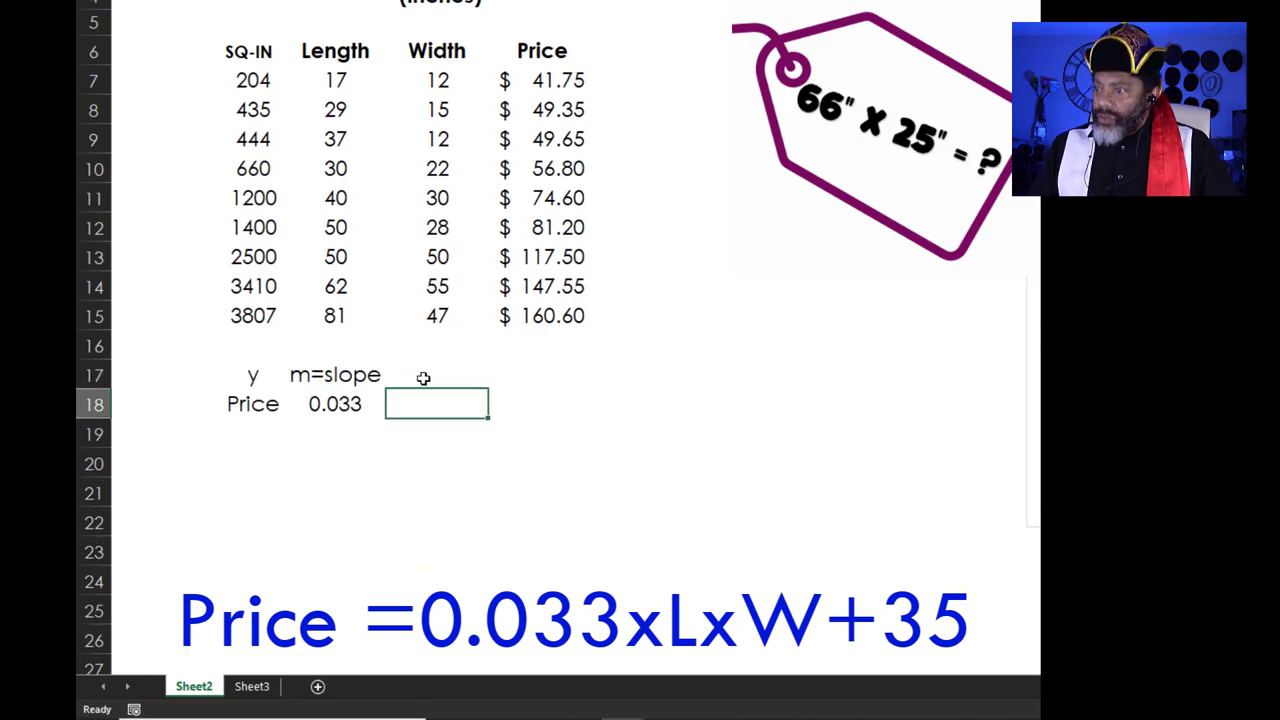
text(L)
key(Tab)
text(W)
key(Tab)
key(Up)
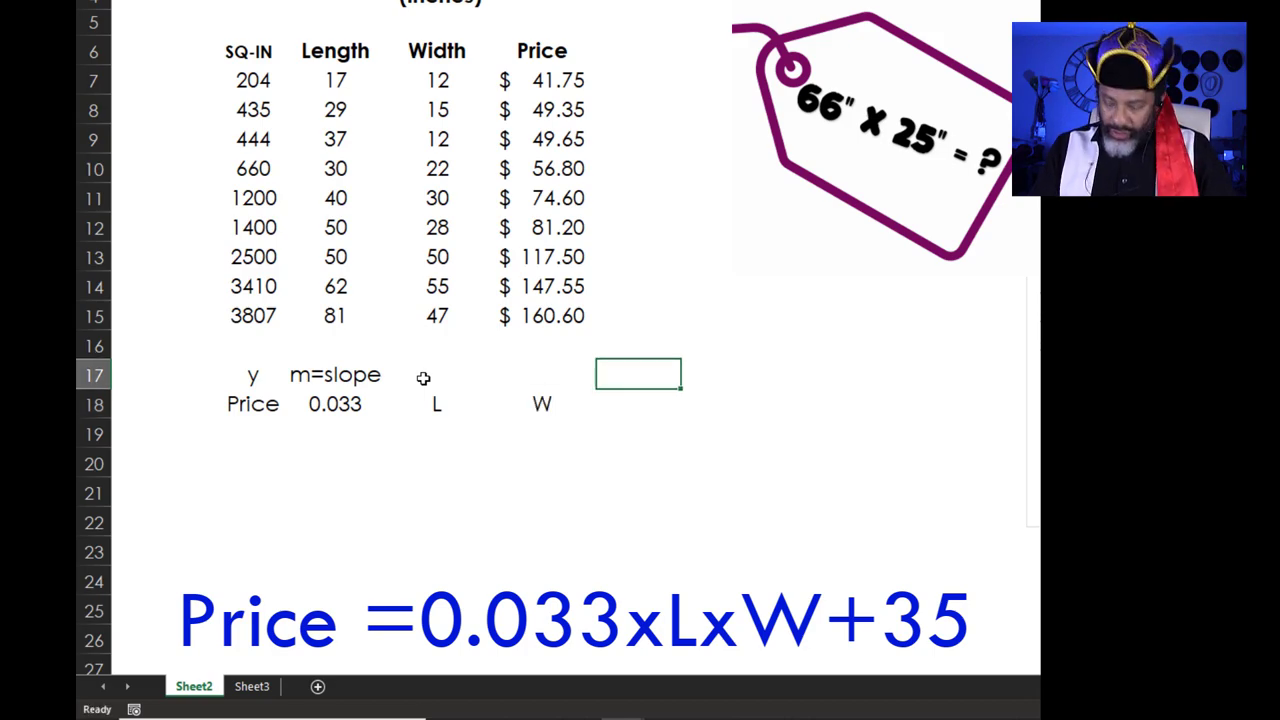
text(b)
key(Return)
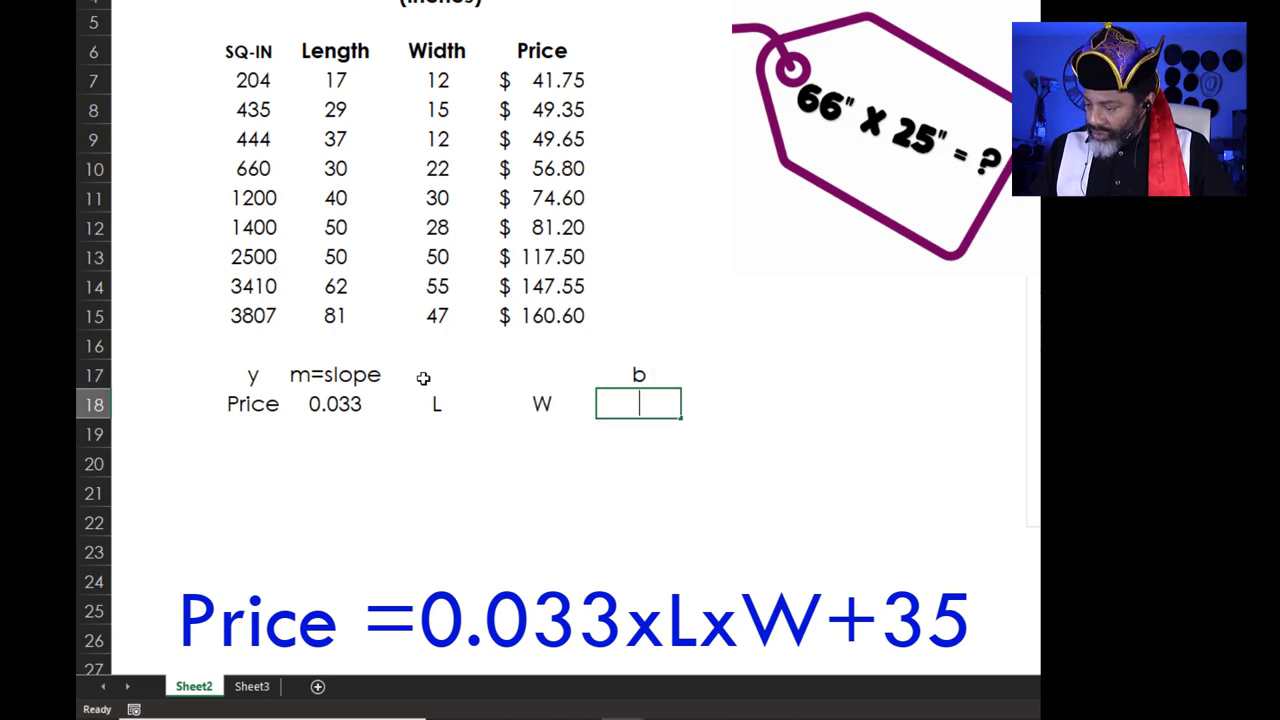
text(35)
key(Return)
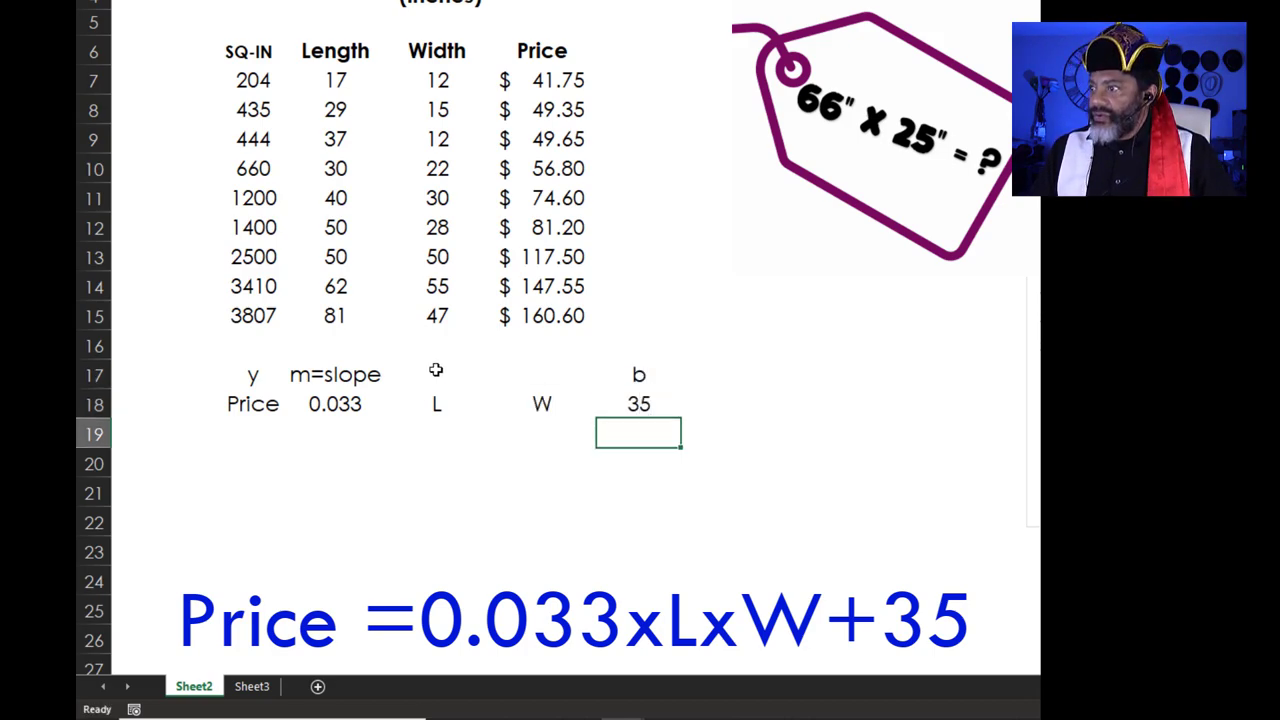
Enter L 66 and W 25, and build the price formula =(F19*G19*$E$18)+$H$18
click(433, 433)
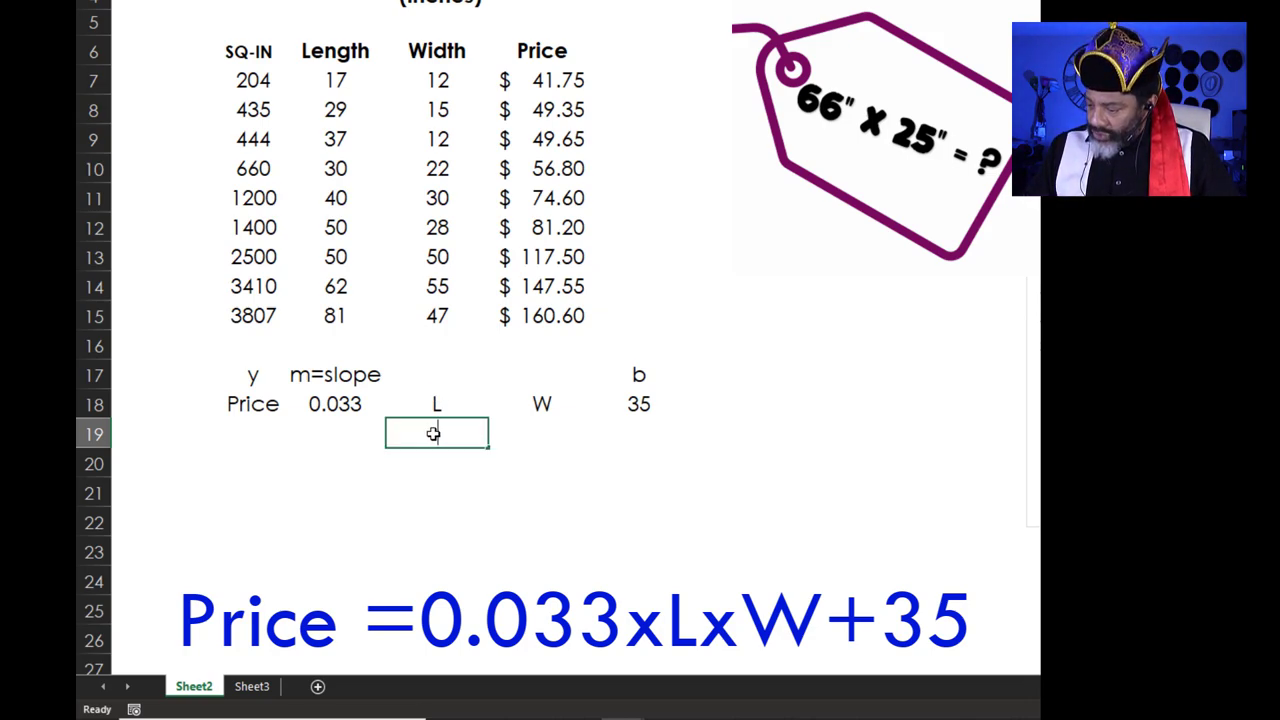
text(66)
key(Tab)
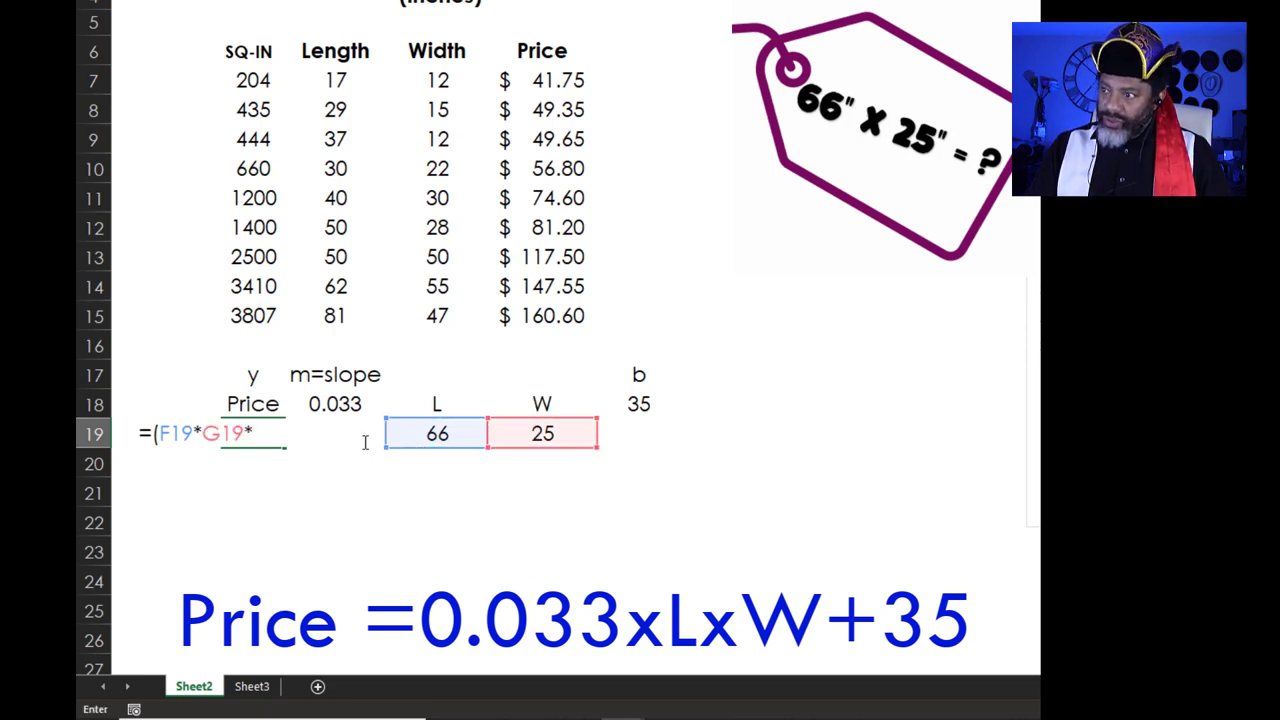
click(340, 403)
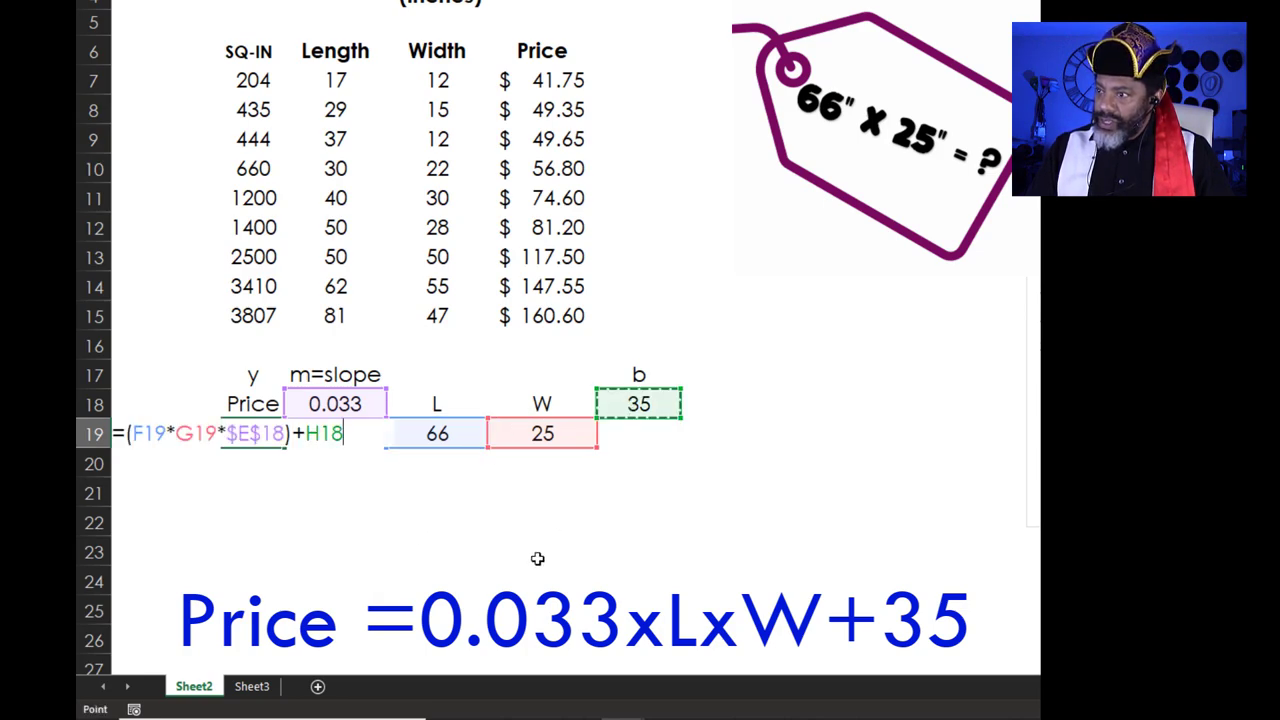
key(F4)
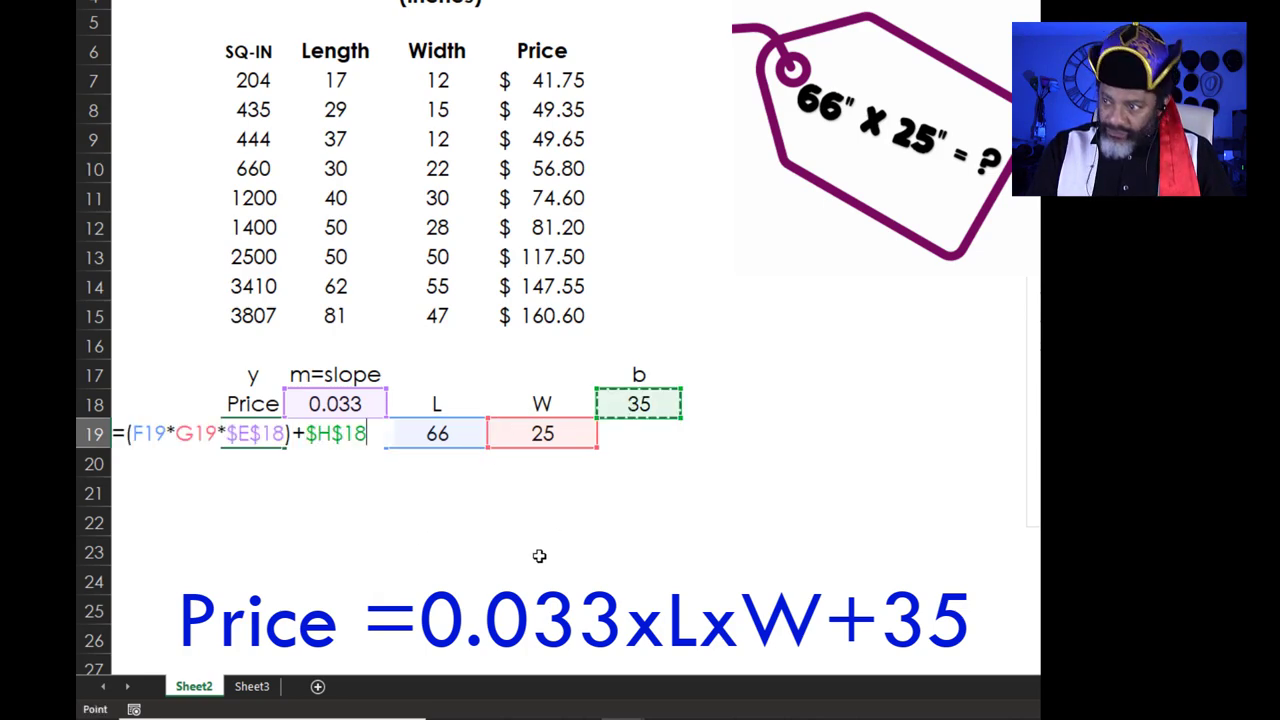